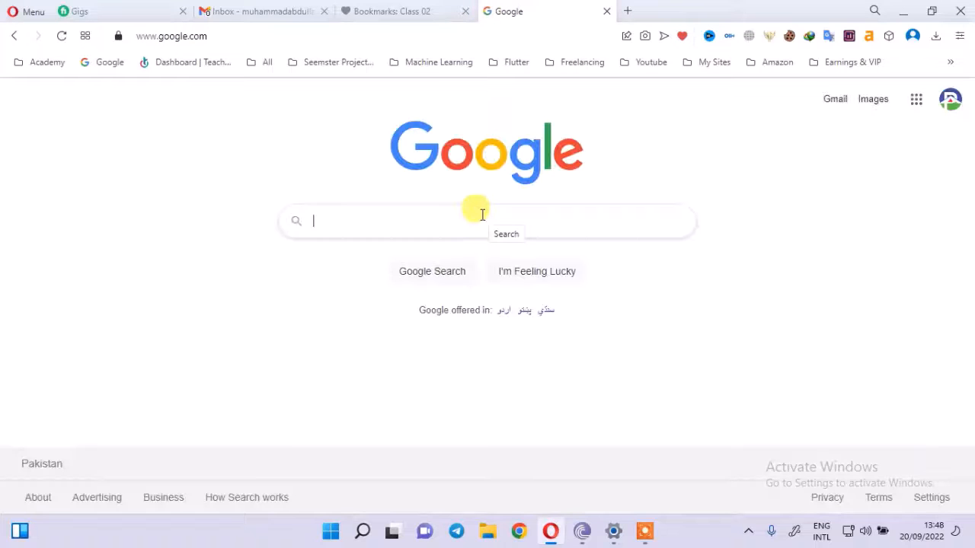
Step: Search Google for "flutter install"
text(lutter in)
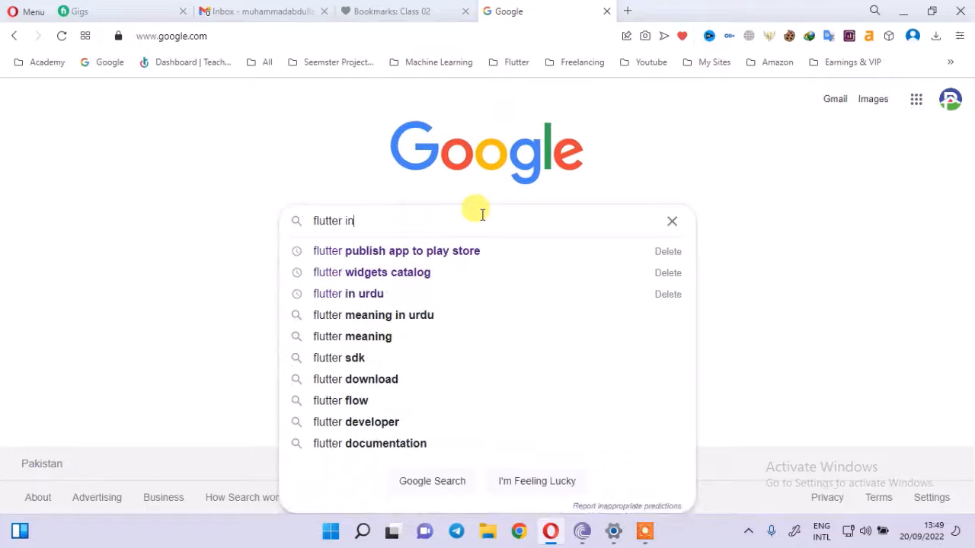
text(stall)
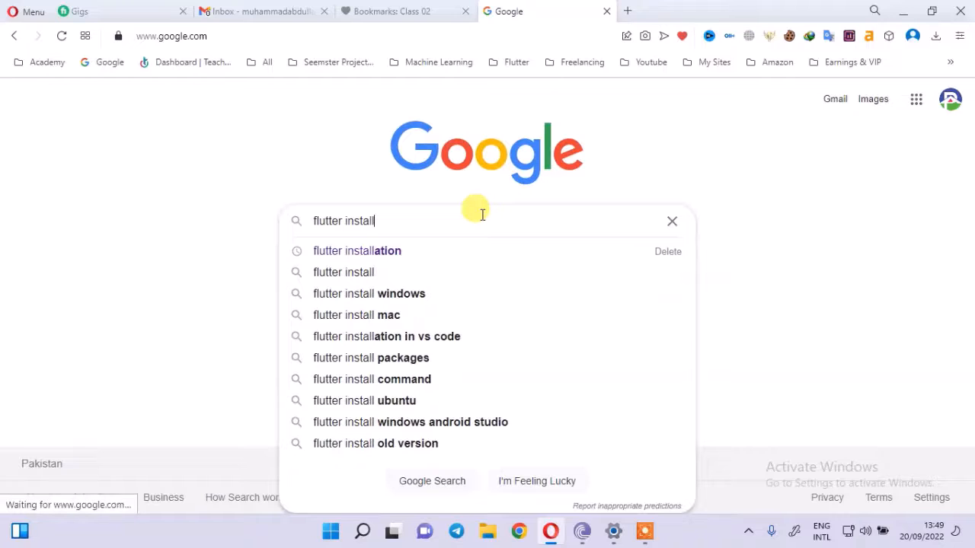
key(Return)
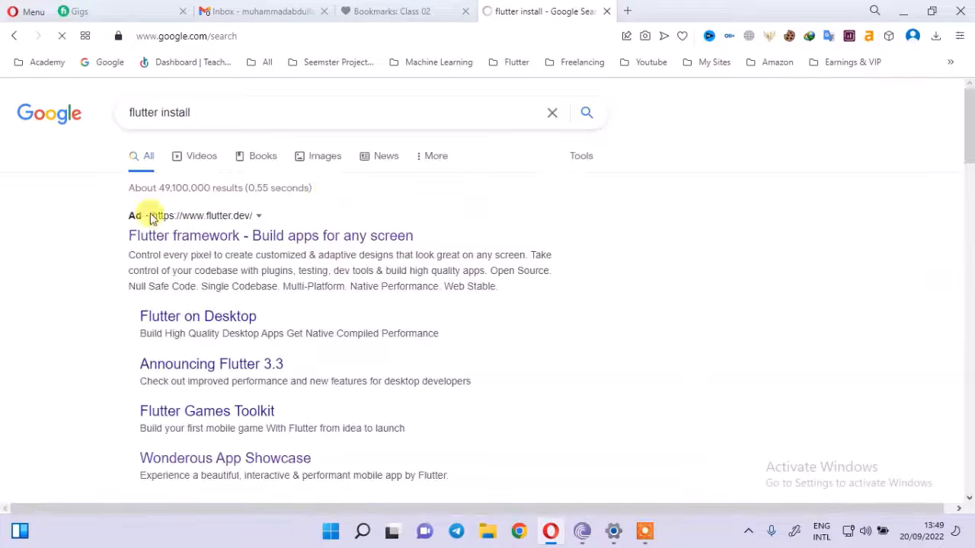
Step: Open the "Install - Flutter documentation" result and choose Windows as the operating system for the installation
scroll(290, 305, down, 2)
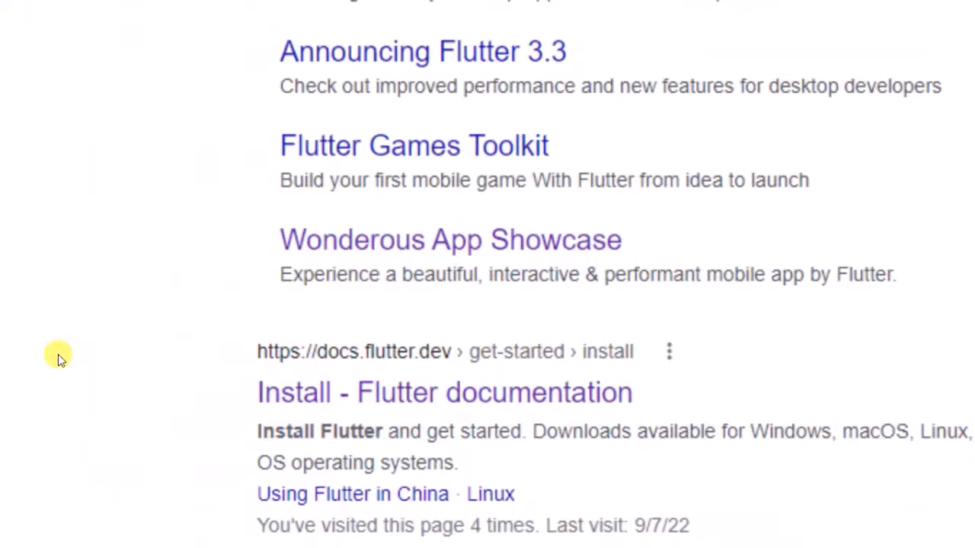
drag(120, 348, 457, 351)
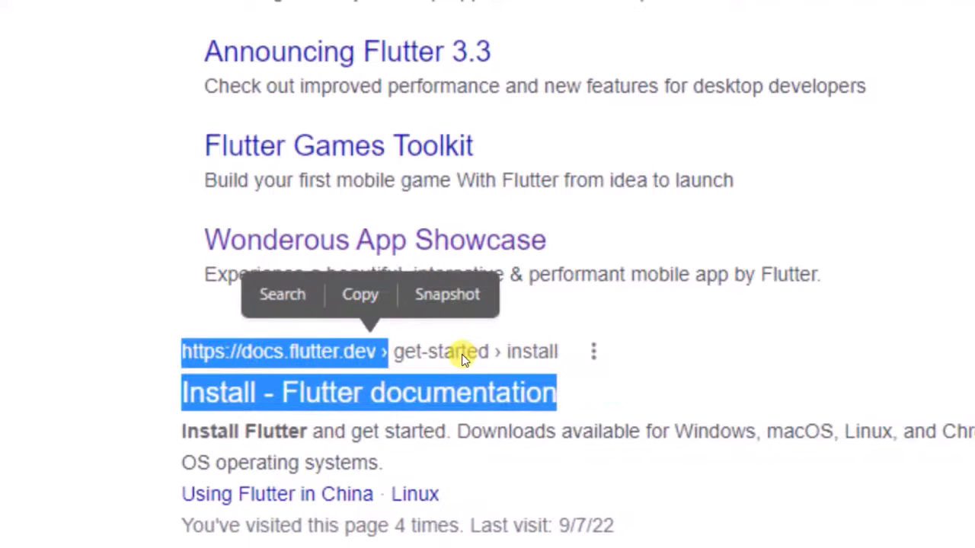
click(462, 358)
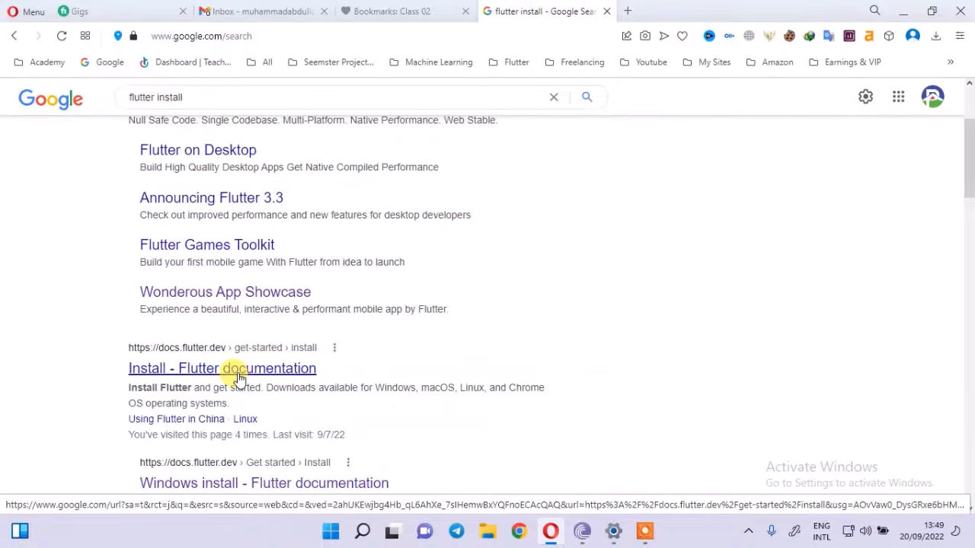
click(239, 369)
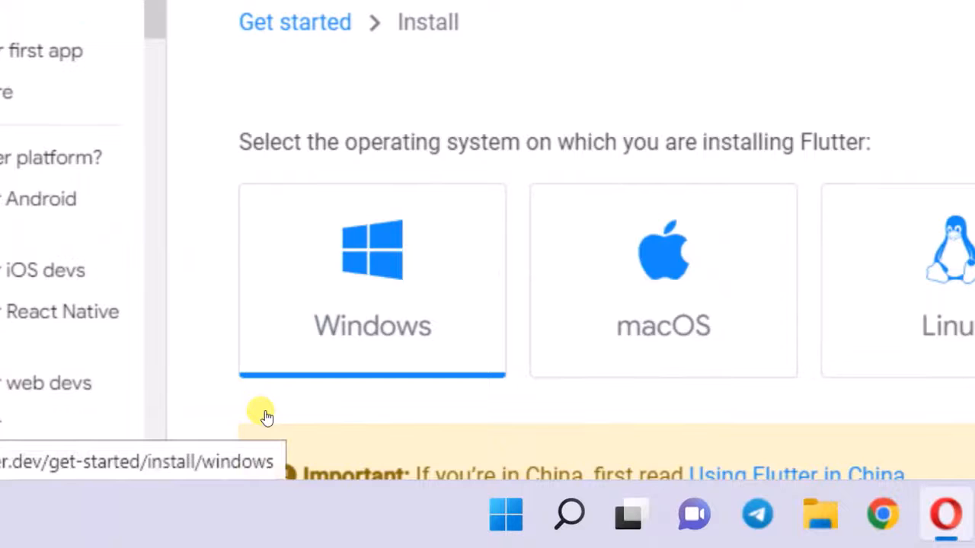
click(264, 415)
Step: Examine the system requirements for Flutter on Windows, covering the operating system, disk space and required tools
scroll(263, 411, down, 1)
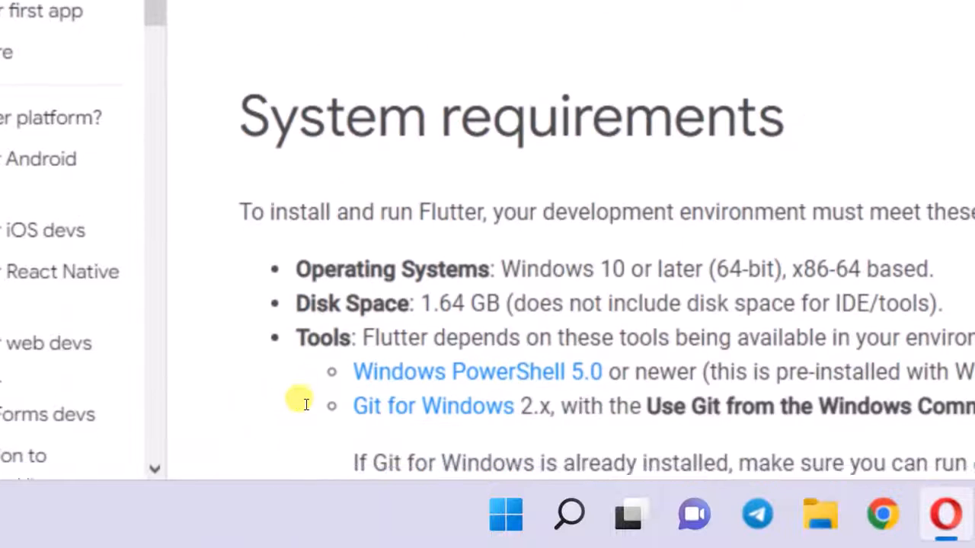
drag(334, 415, 428, 429)
click(478, 448)
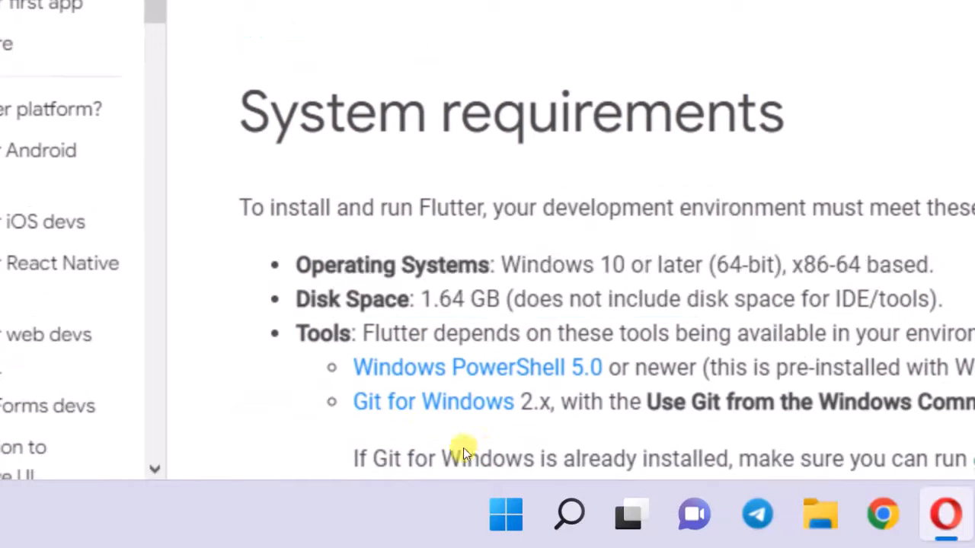
drag(373, 402, 518, 408)
click(468, 416)
drag(431, 402, 474, 401)
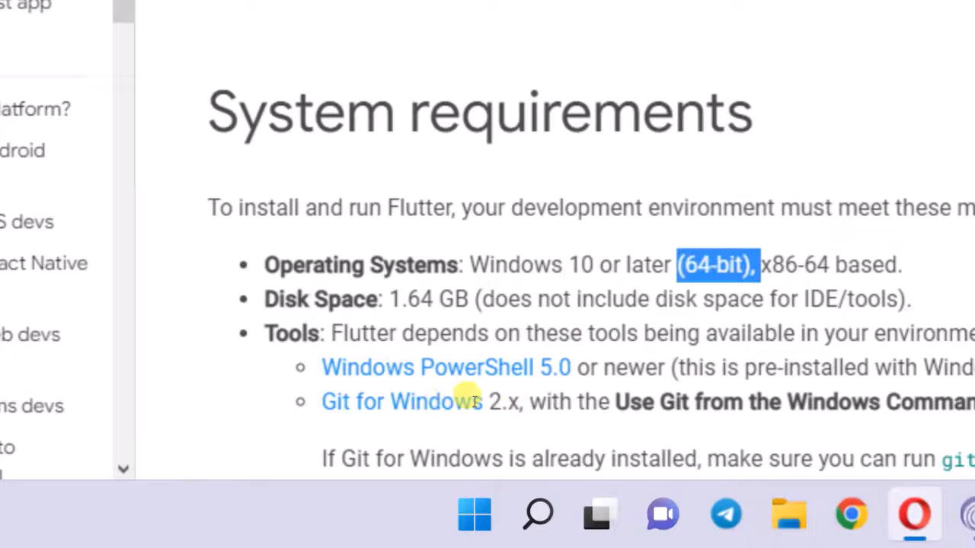
click(411, 425)
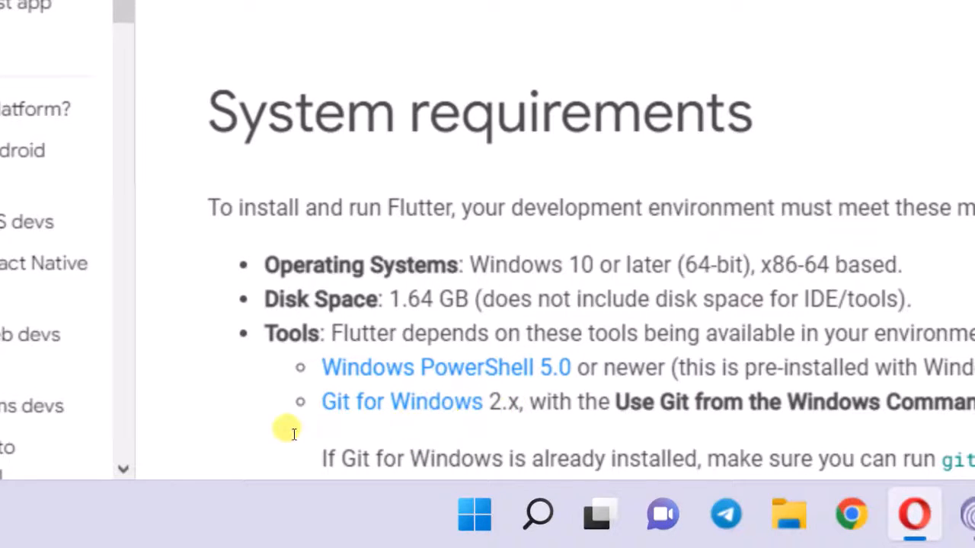
drag(239, 425, 279, 423)
drag(310, 434, 332, 423)
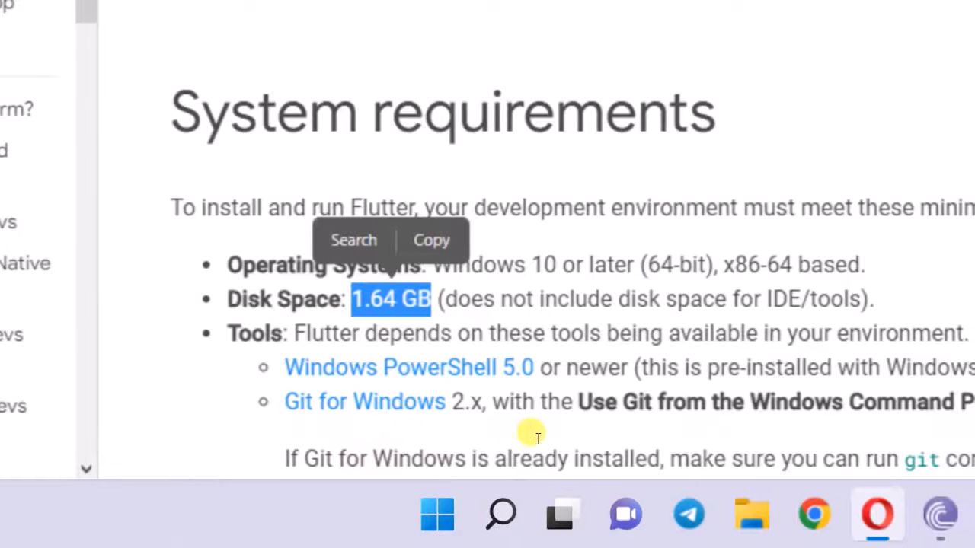
scroll(537, 437, down, 1)
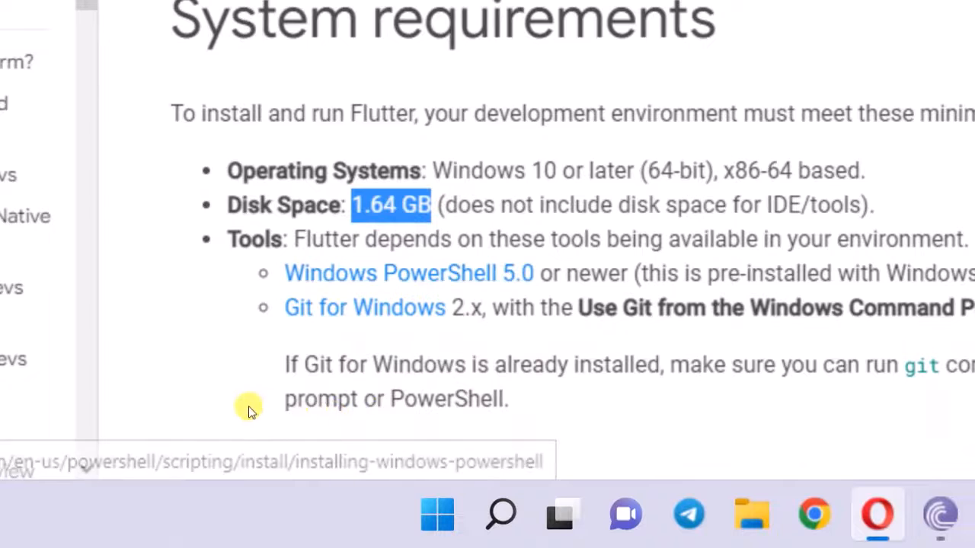
drag(251, 411, 374, 407)
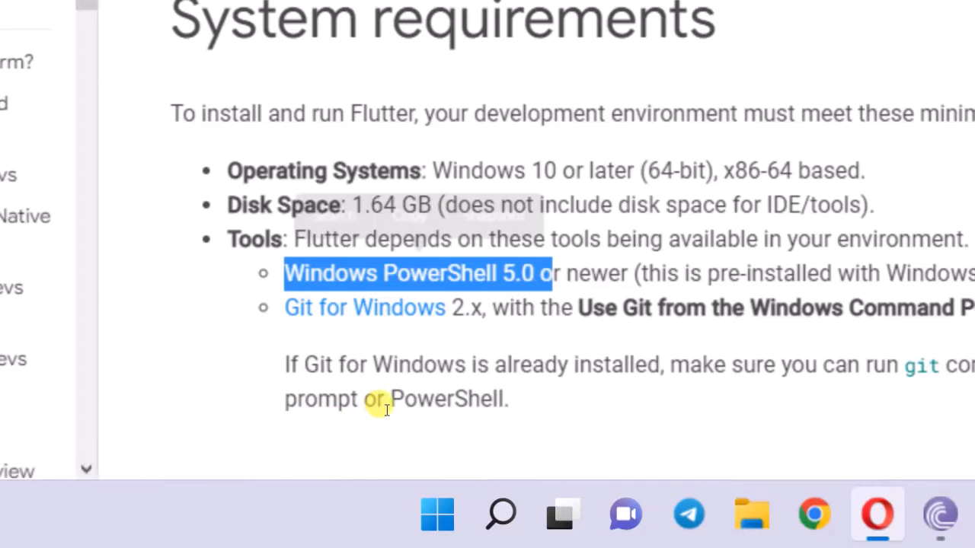
click(438, 407)
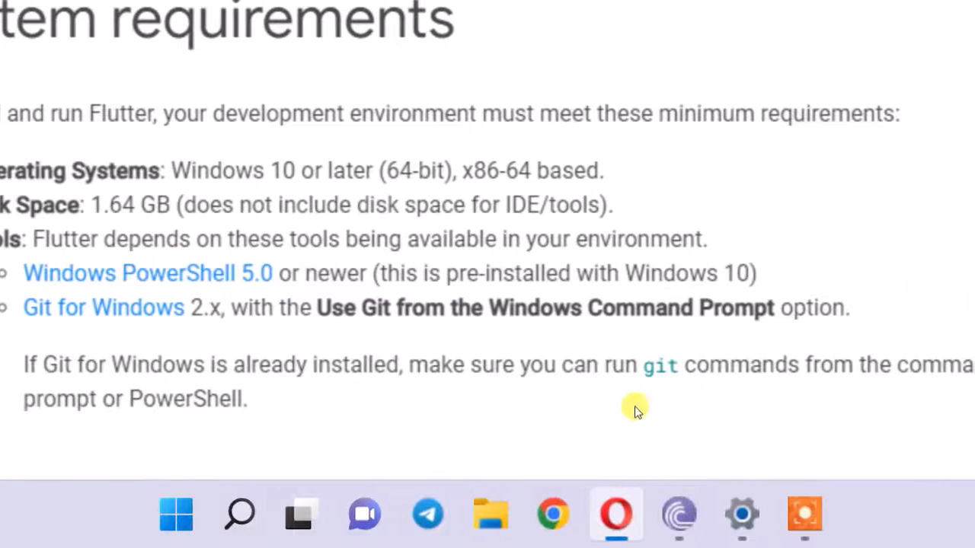
drag(636, 409, 426, 403)
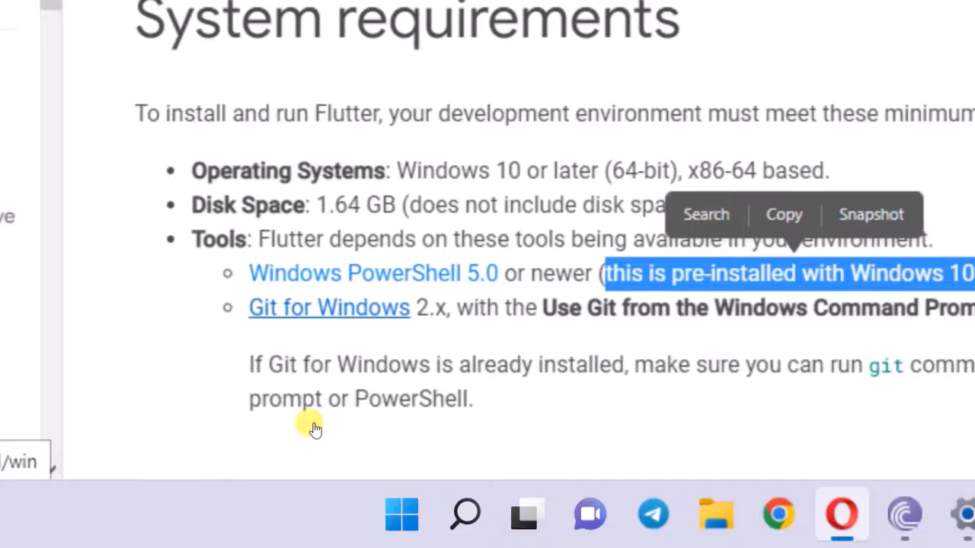
Step: Locate the flutter_windows_3.3.2-stable.zip installation bundle in the Get the Flutter SDK section
scroll(312, 426, down, 5)
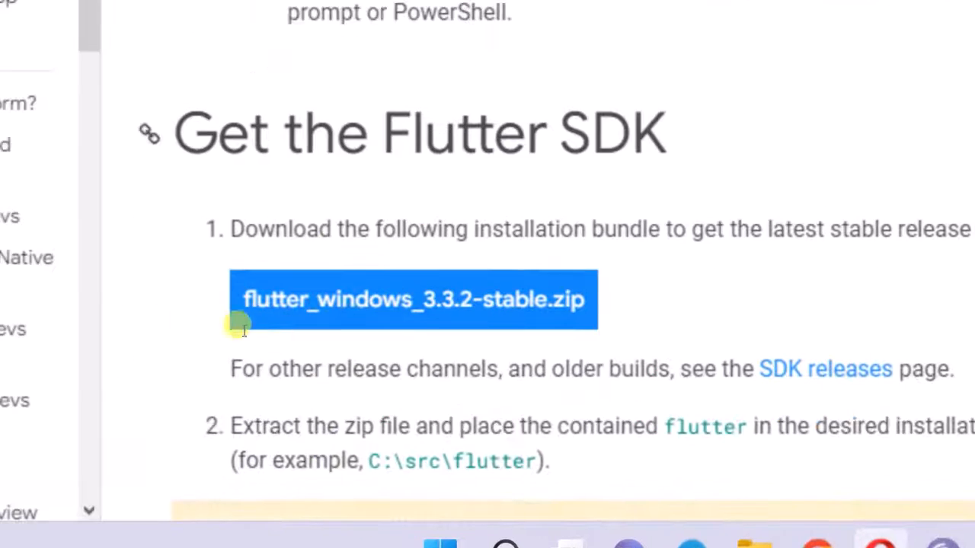
drag(214, 320, 401, 313)
click(403, 316)
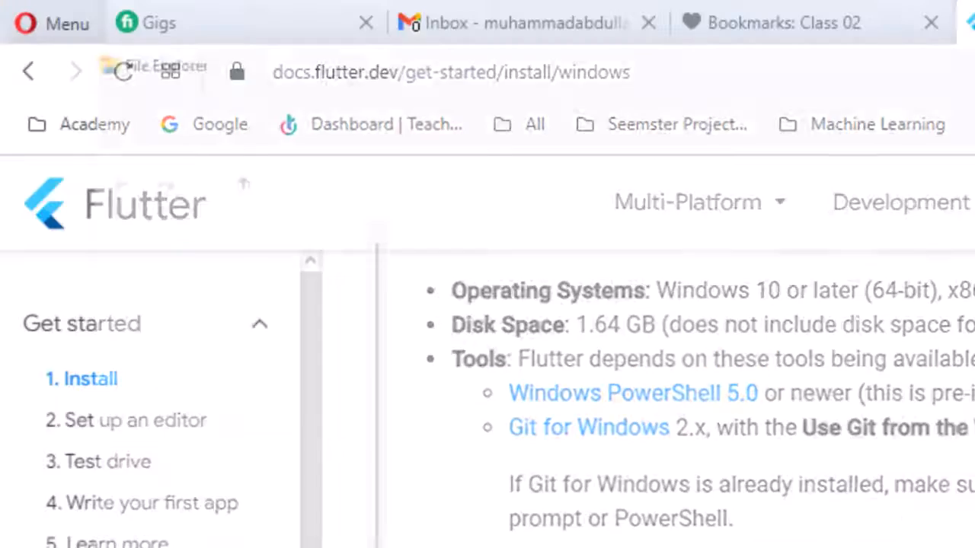
Step: Switch to File Explorer and open the src folder on Local Disk (C:)
click(279, 515)
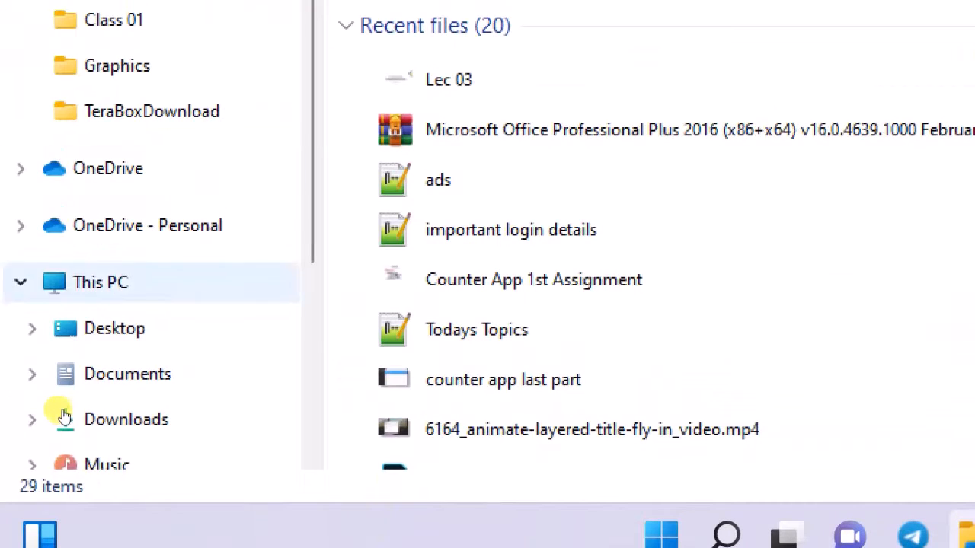
click(95, 283)
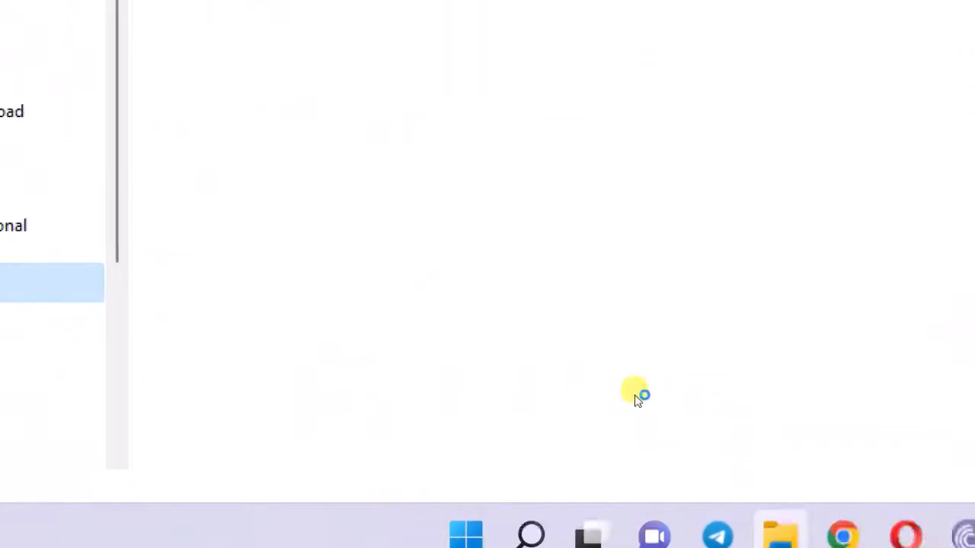
double_click(482, 232)
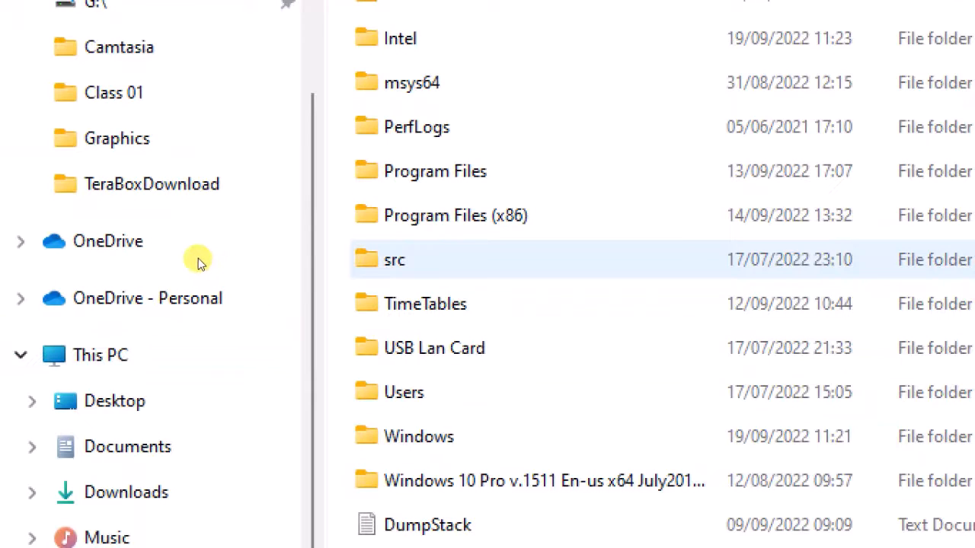
key(Return)
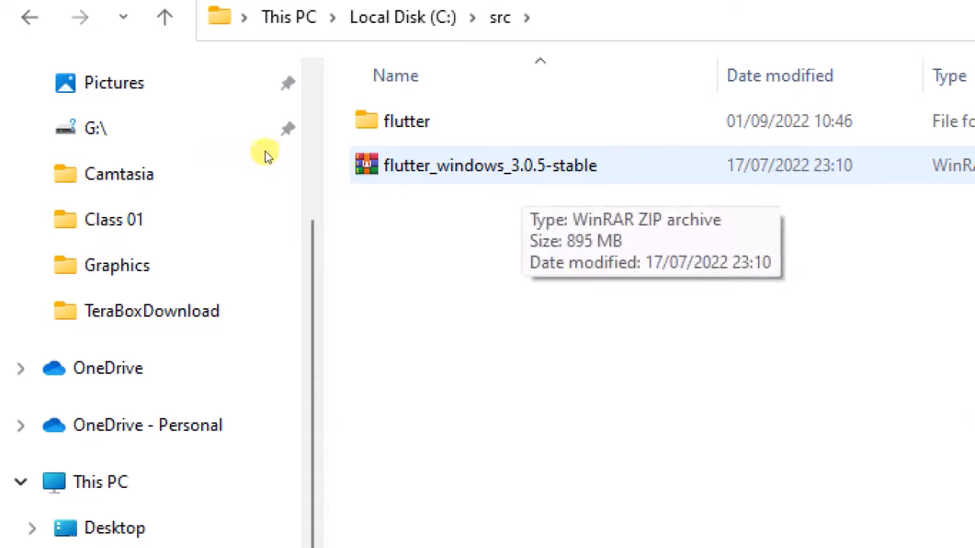
Step: Open the bin folder inside the flutter folder and show its full path as selected text
key(Up)
key(Return)
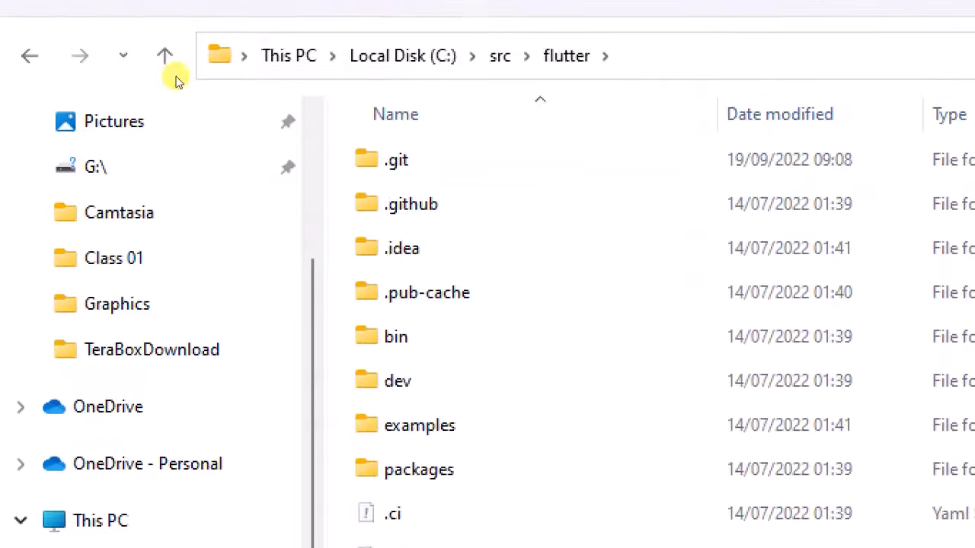
click(29, 102)
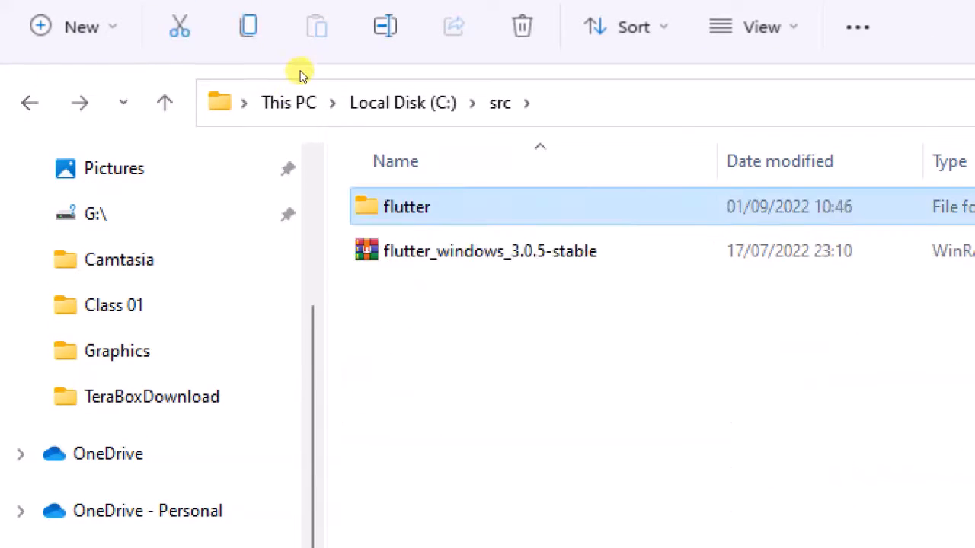
key(Return)
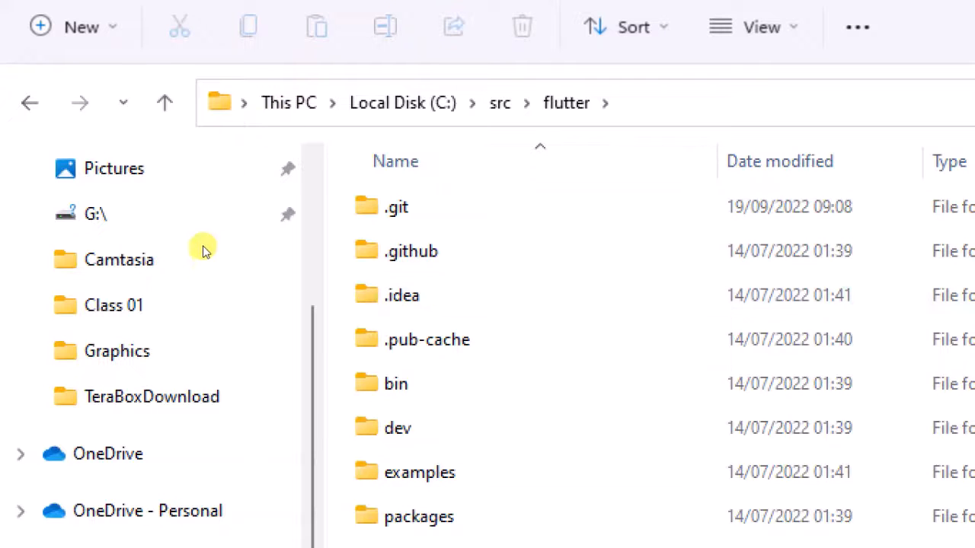
key(b)
key(Return)
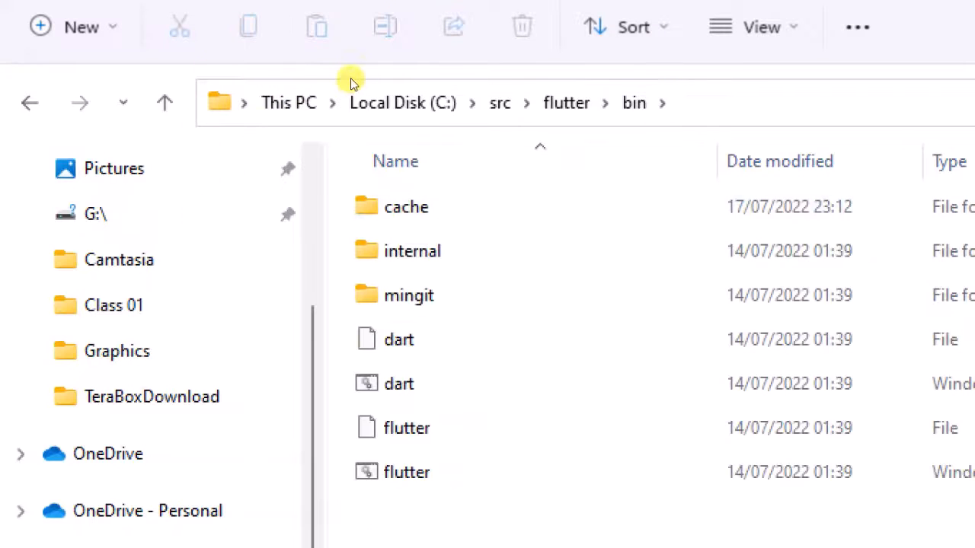
click(328, 82)
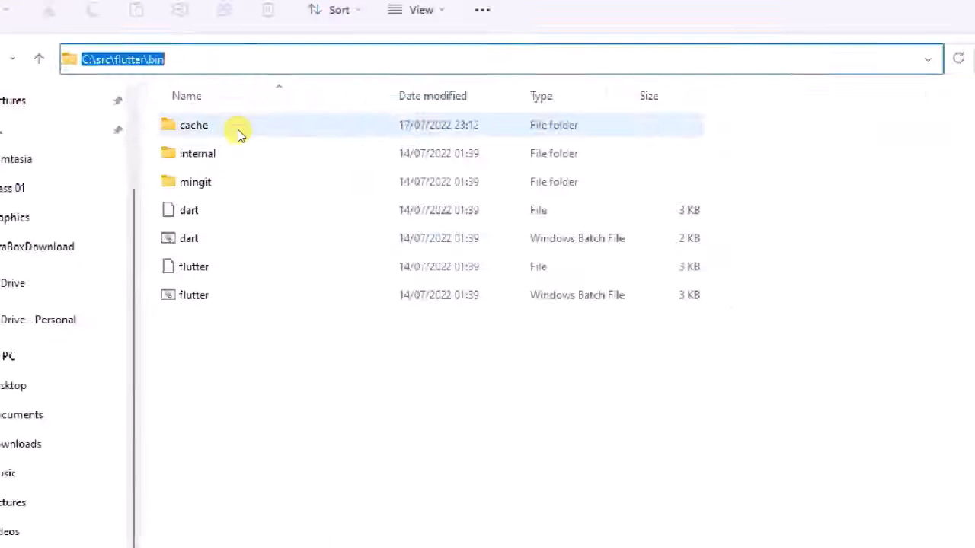
Step: Return to the src folder and select the flutter_windows_3.0.5-stable archive
click(18, 74)
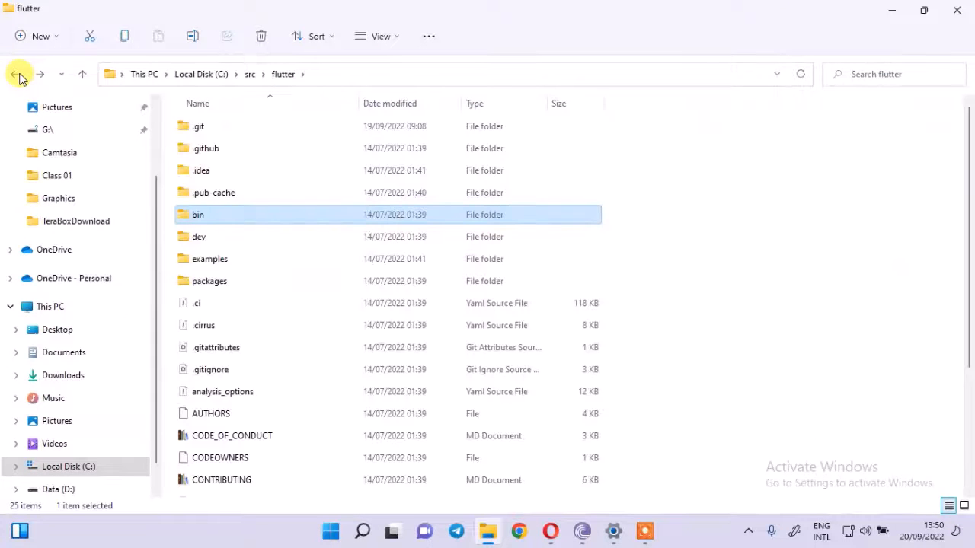
click(18, 74)
click(237, 189)
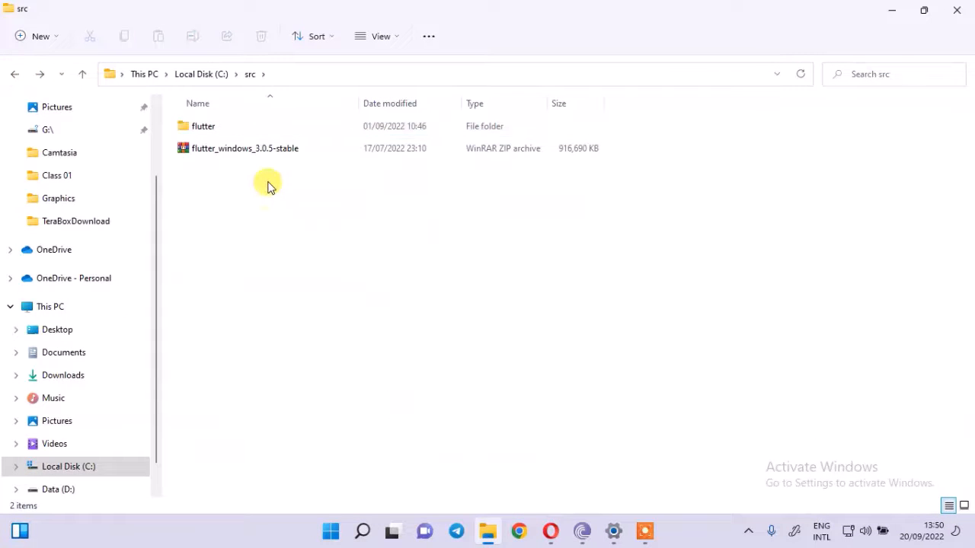
click(206, 132)
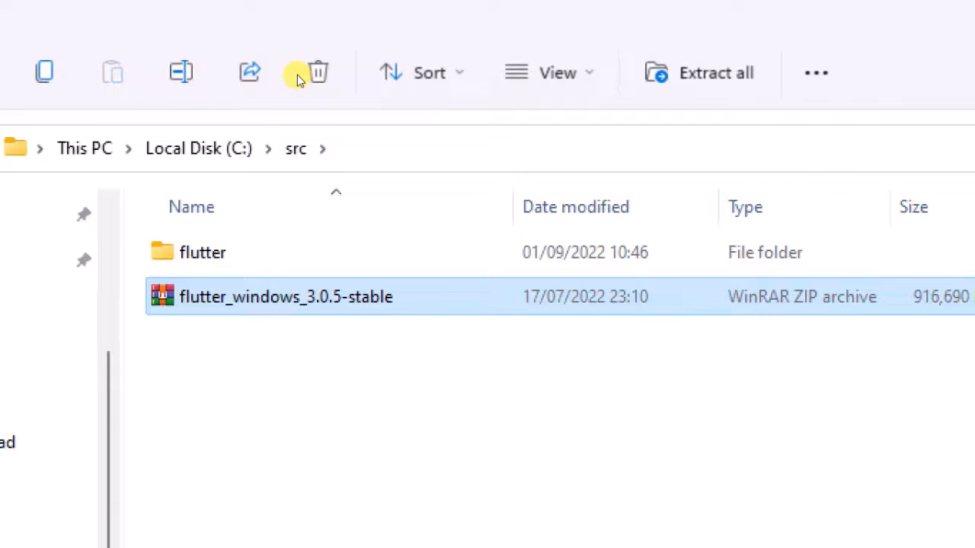
key(ctrl+2)
drag(311, 139, 307, 123)
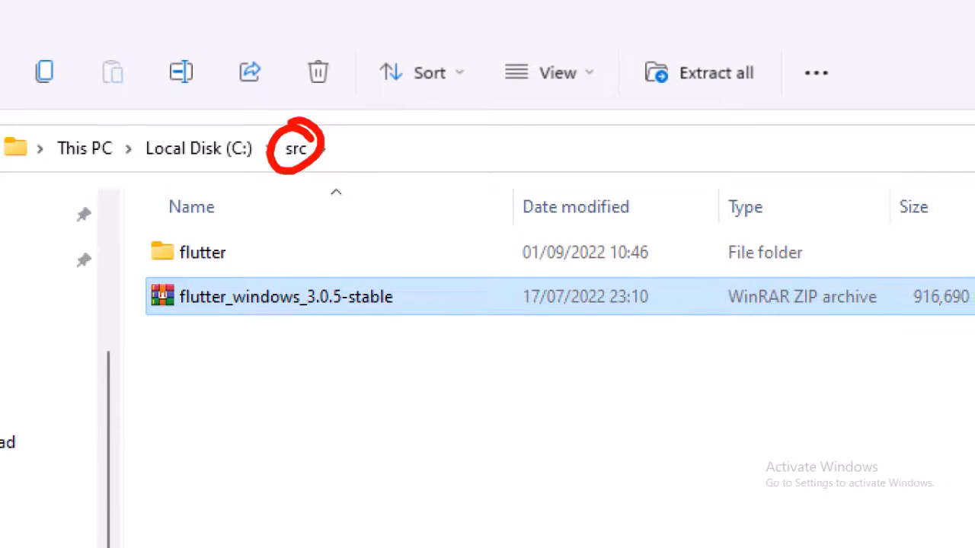
key(Escape)
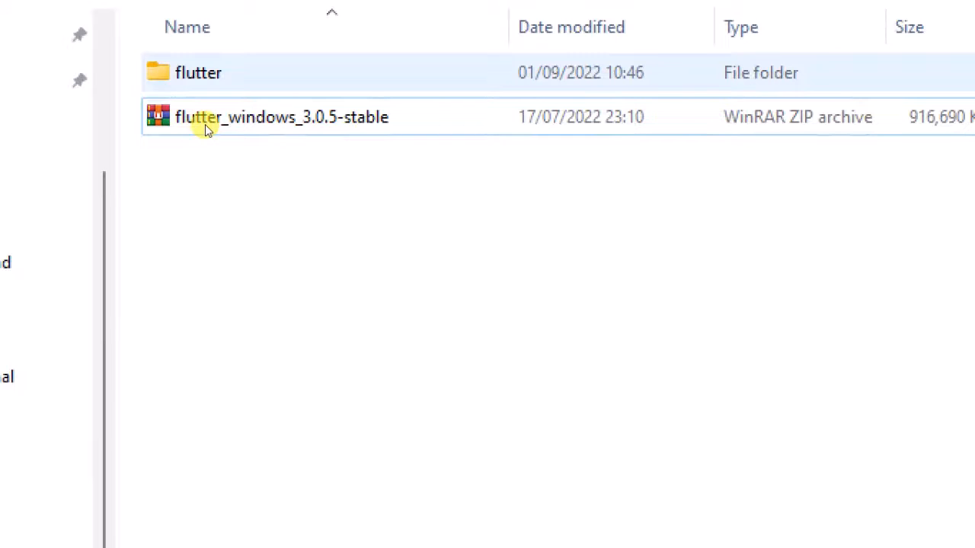
Step: Display the WinRAR extraction options for the flutter_windows_3.0.5-stable archive and dismiss them without extracting
click(204, 124)
right_click(205, 154)
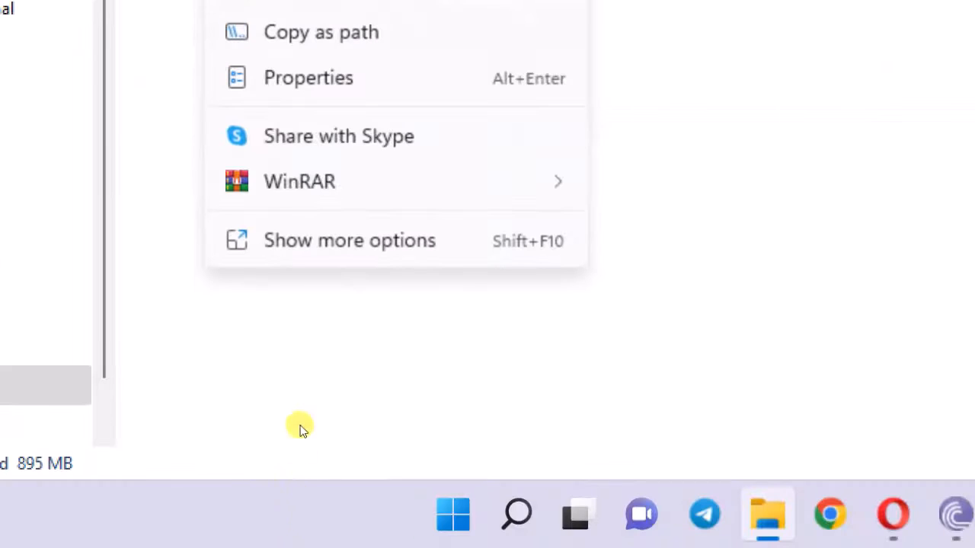
mouse_move(299, 181)
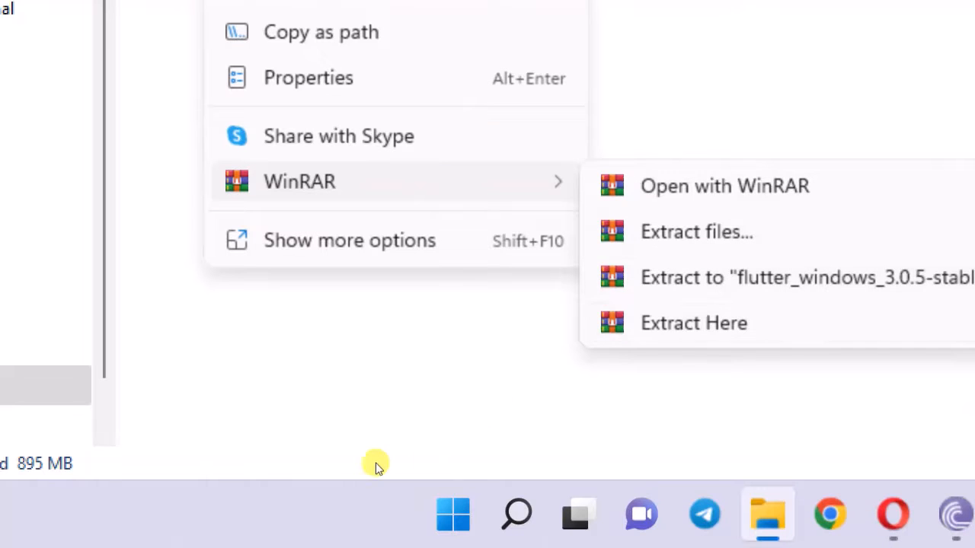
click(379, 466)
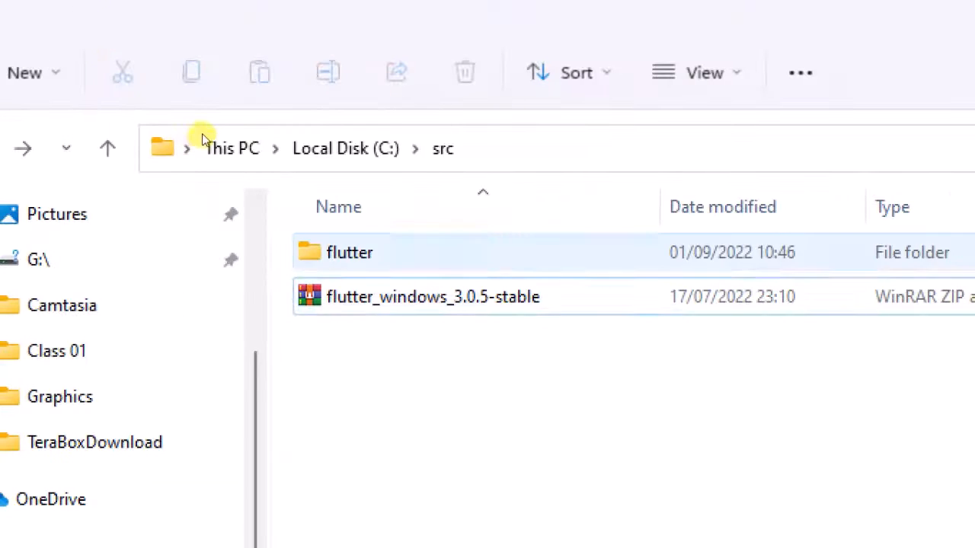
Step: Open the flutter folder inside src, look through its contents, and open its bin subfolder
click(203, 132)
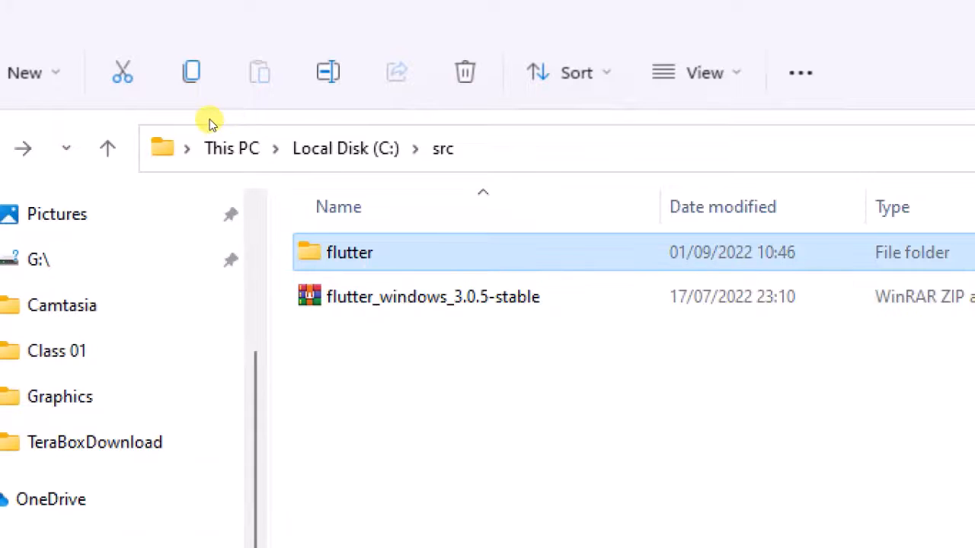
key(Return)
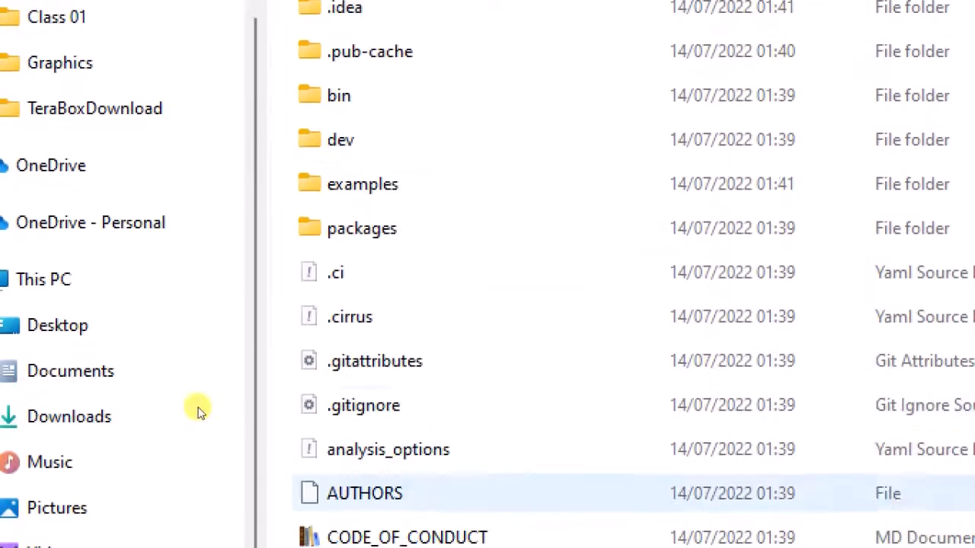
scroll(224, 217, down, 2)
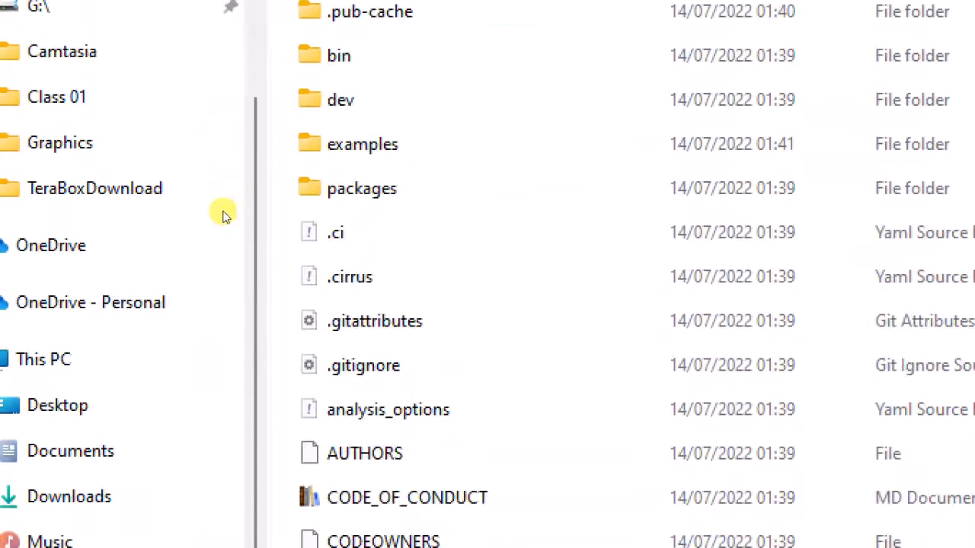
scroll(225, 228, up, 2)
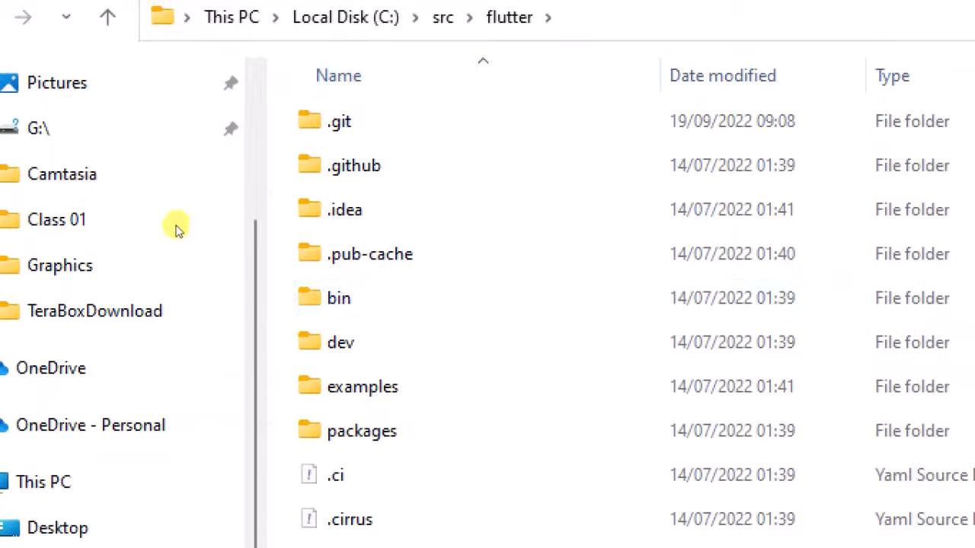
double_click(339, 292)
drag(349, 463, 363, 128)
click(453, 486)
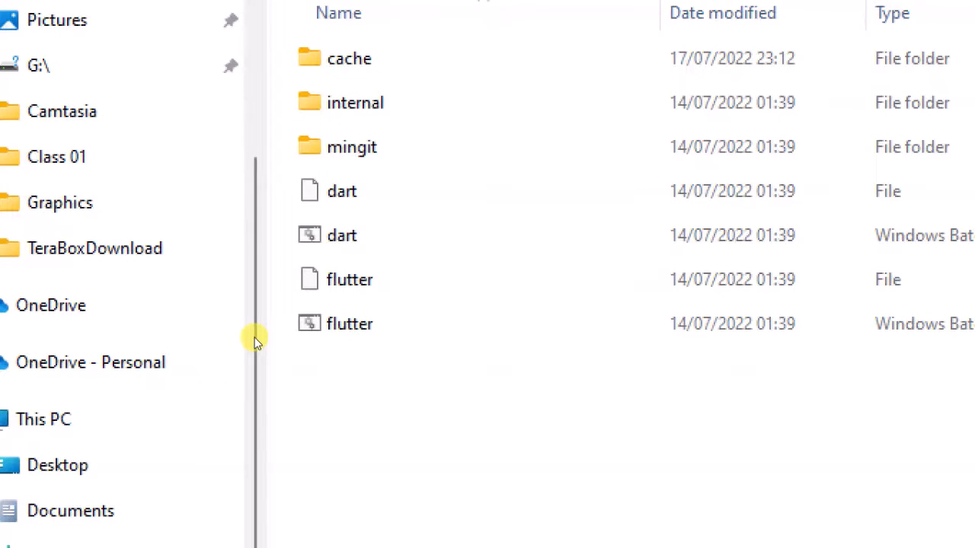
Step: Switch to the Flutter Windows install page in Opera and highlight the "Update your path" heading
click(549, 530)
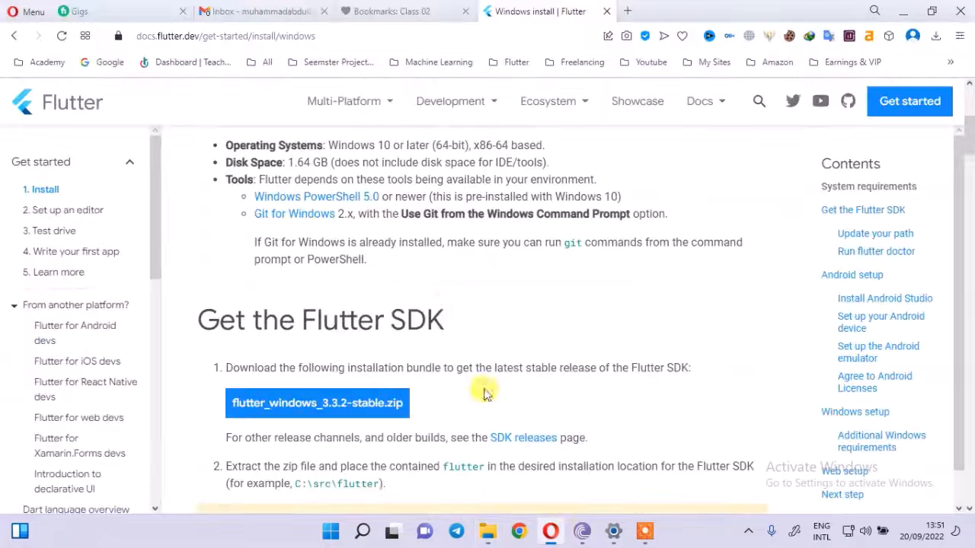
scroll(485, 392, down, 6)
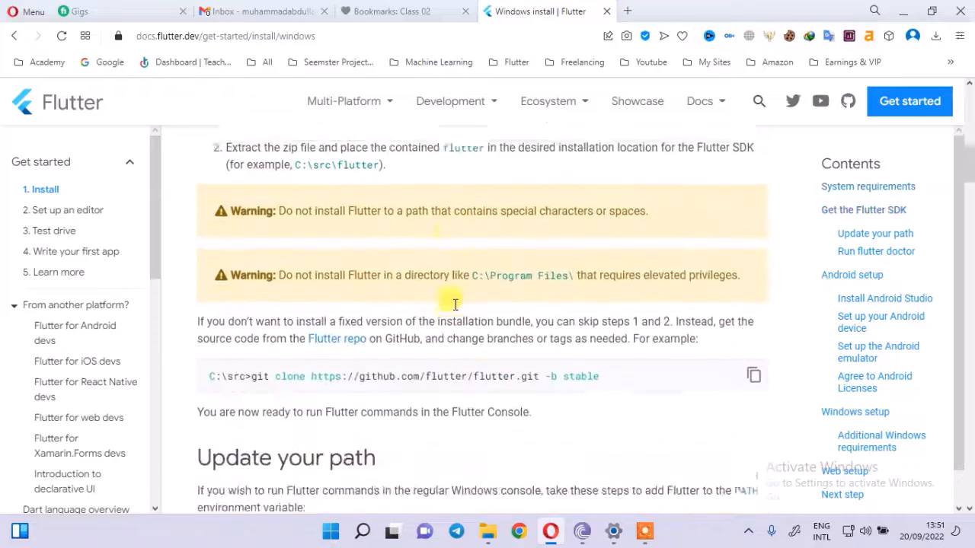
scroll(456, 308, down, 1)
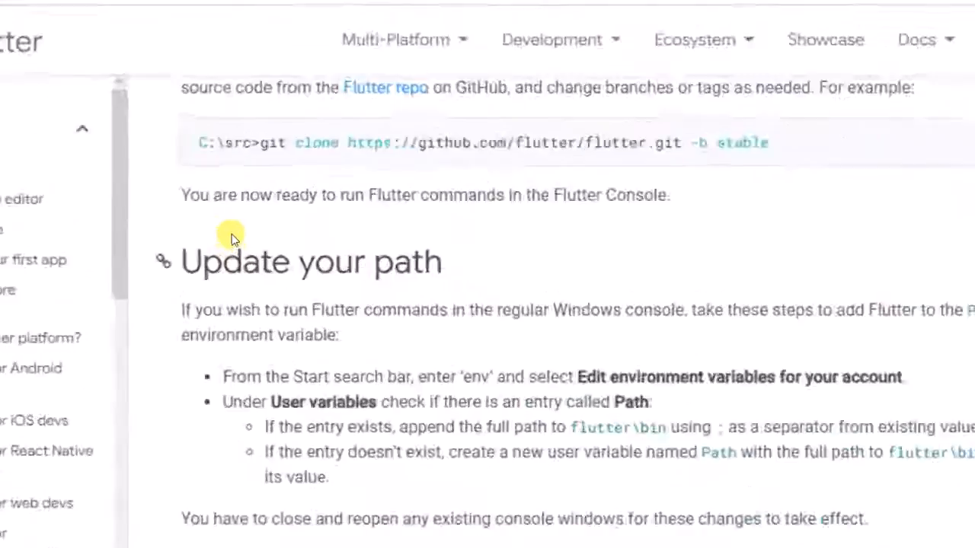
drag(169, 258, 451, 252)
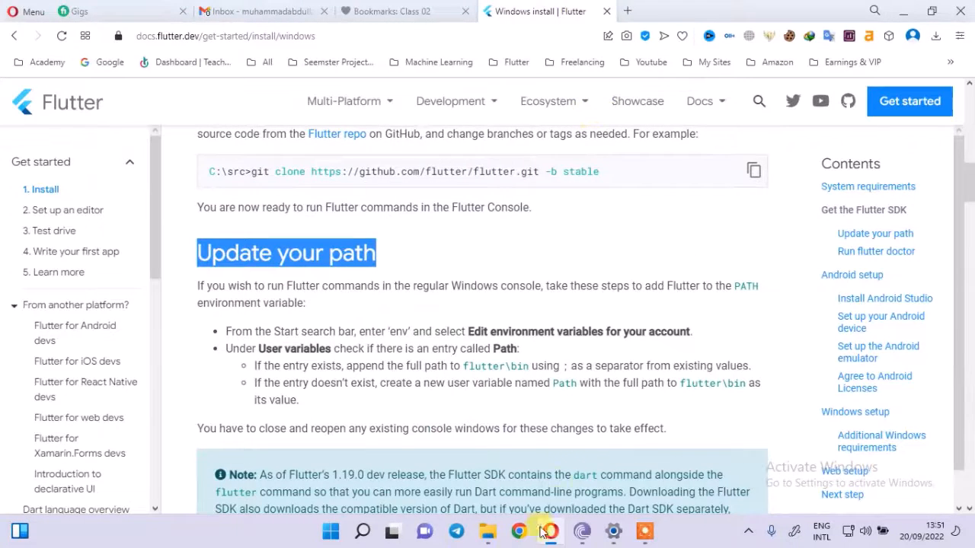
Step: Switch to File Explorer and copy the full path of the bin folder, C:\src\flutter\bin
click(490, 533)
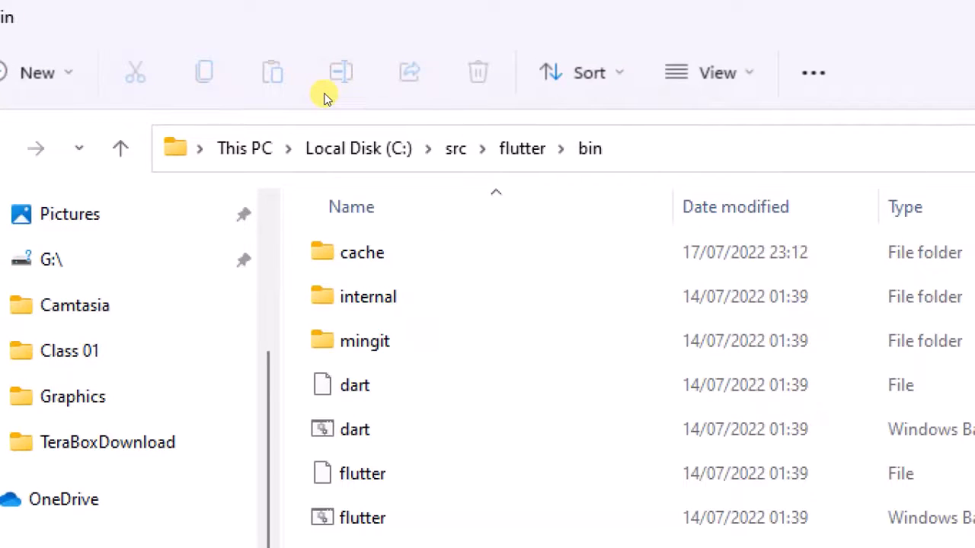
click(661, 147)
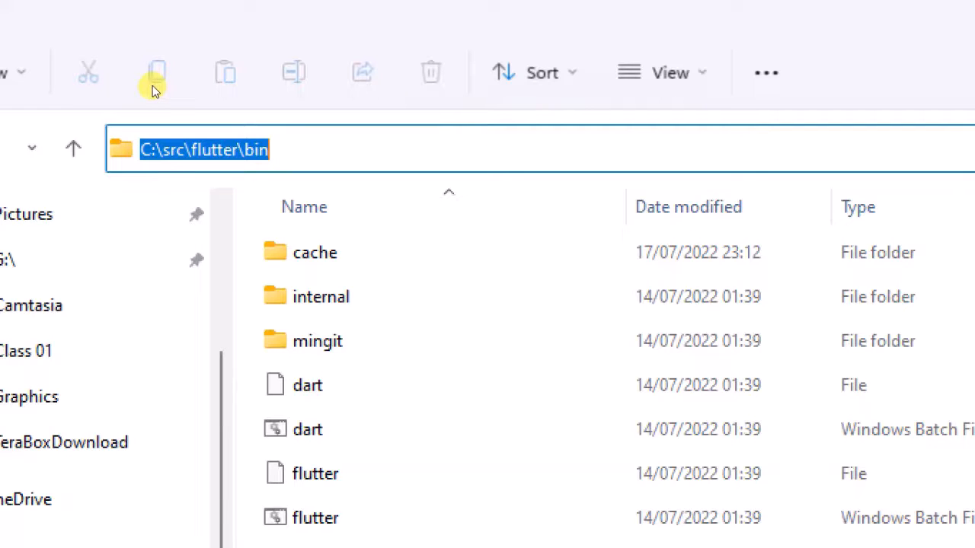
right_click(221, 153)
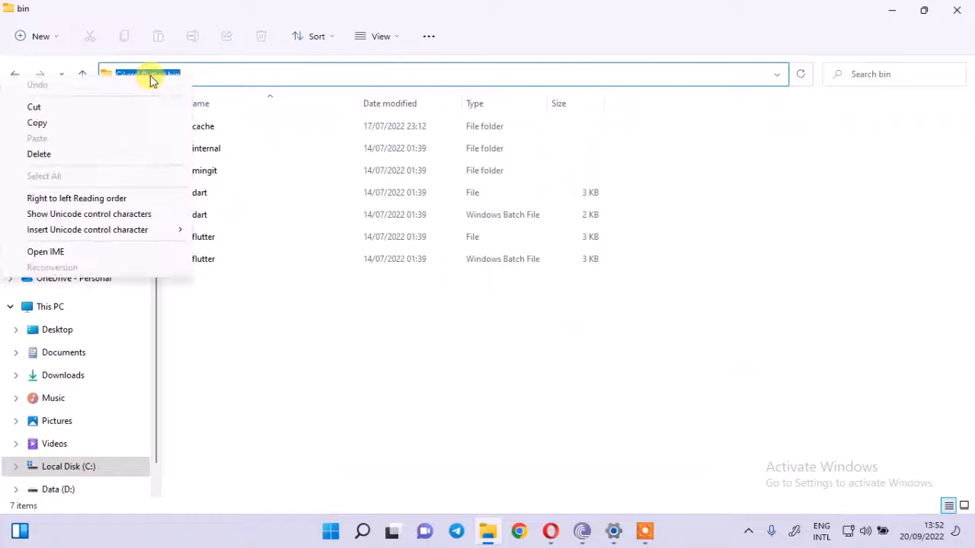
click(99, 126)
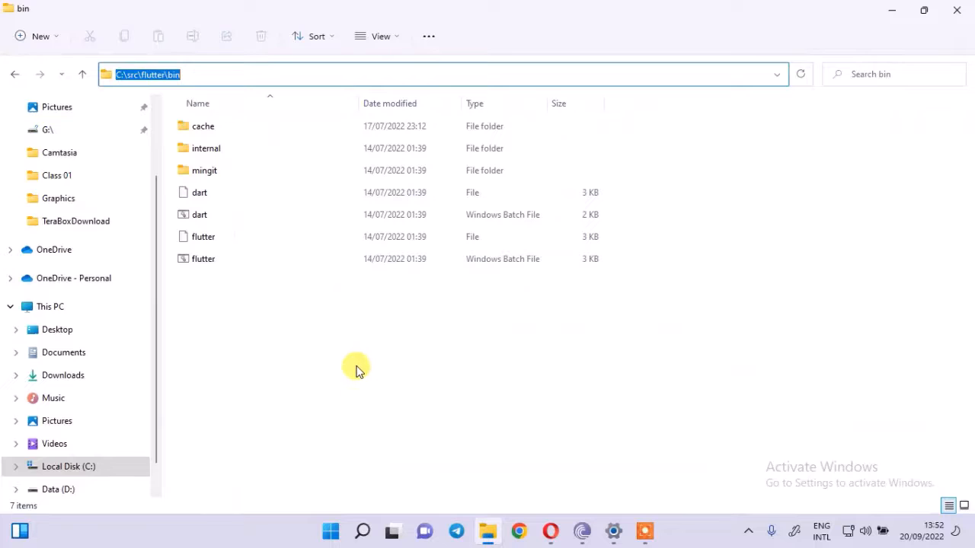
Step: Search Windows for "env", open the system environment variables settings, and display the Environment Variables dialog
key(super+d)
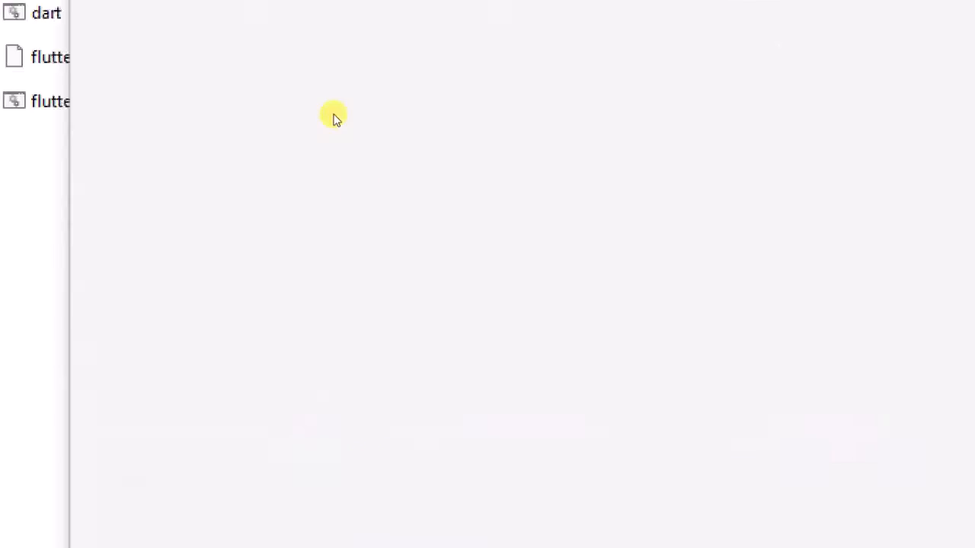
key(super+s)
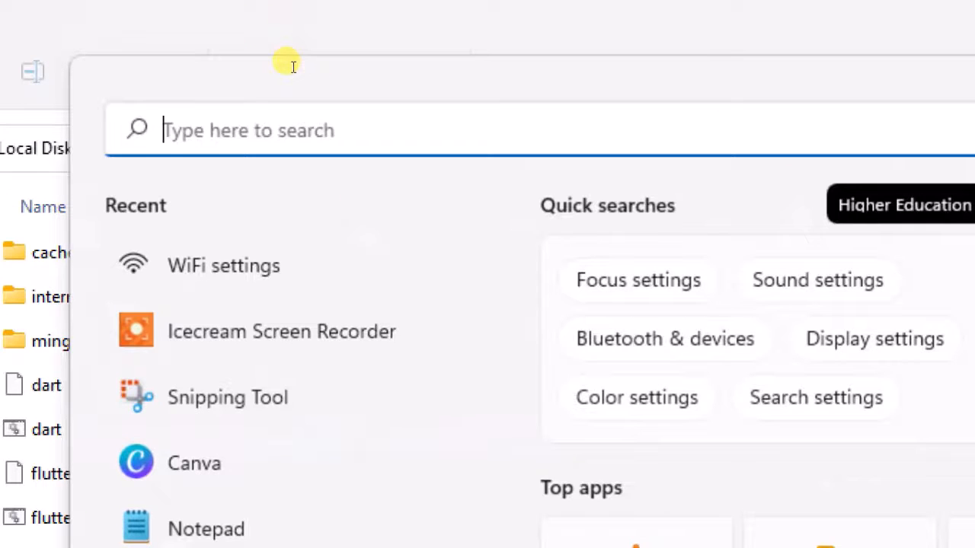
text(env)
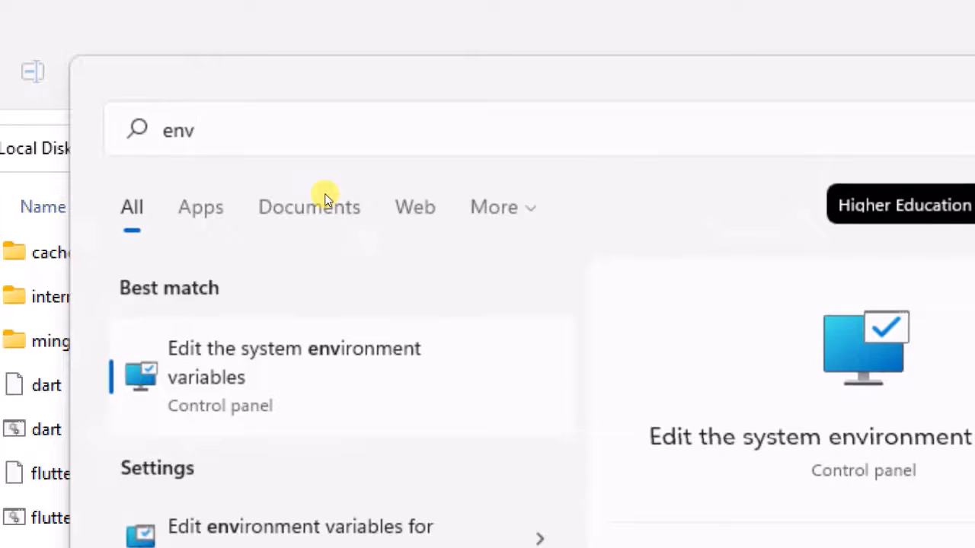
key(Return)
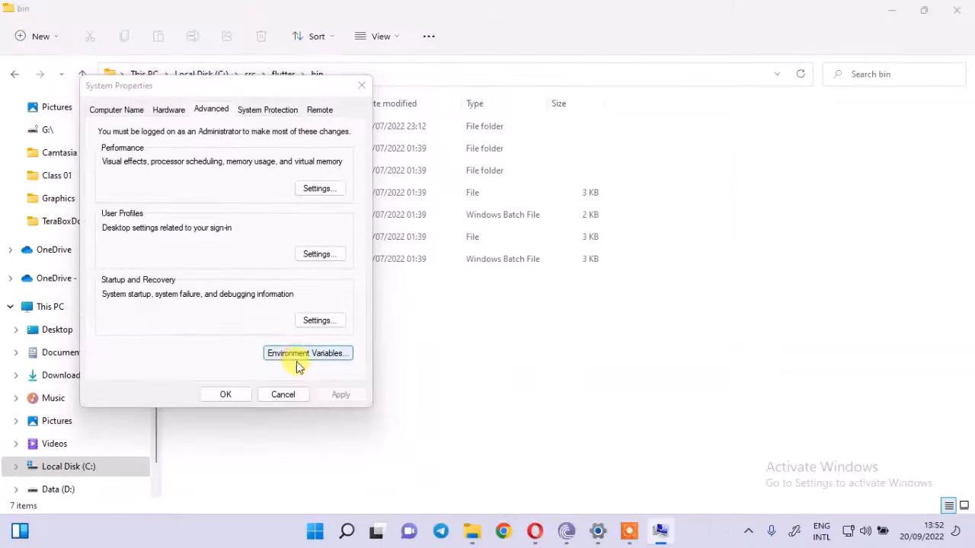
click(616, 159)
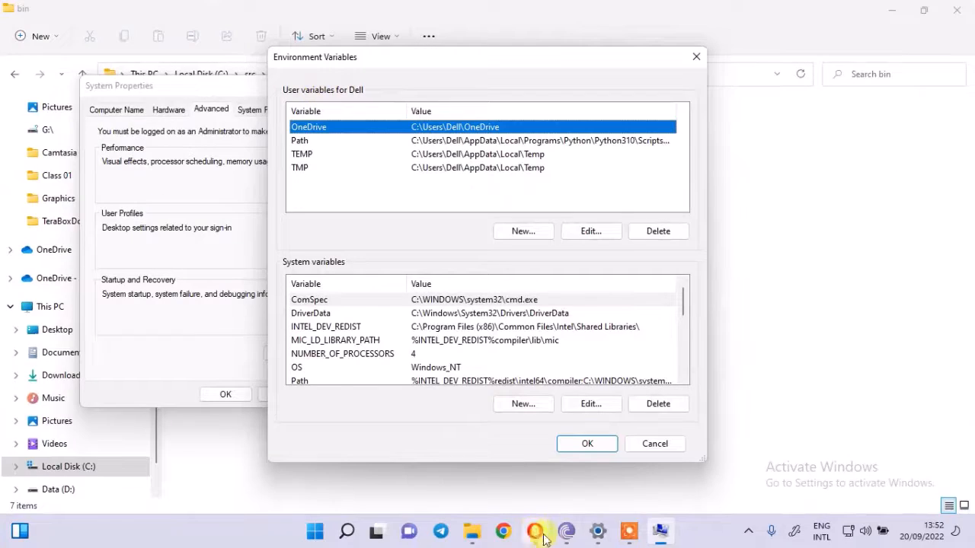
Step: Switch to the Flutter install page in Opera and review the instructions on User variables, the Path entry and flutter\bin
click(535, 530)
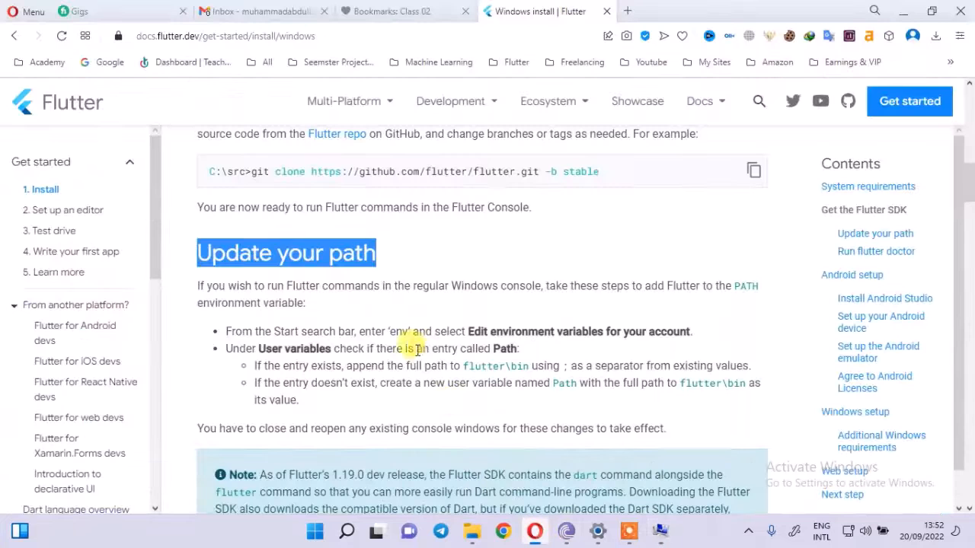
scroll(418, 348, down, 1)
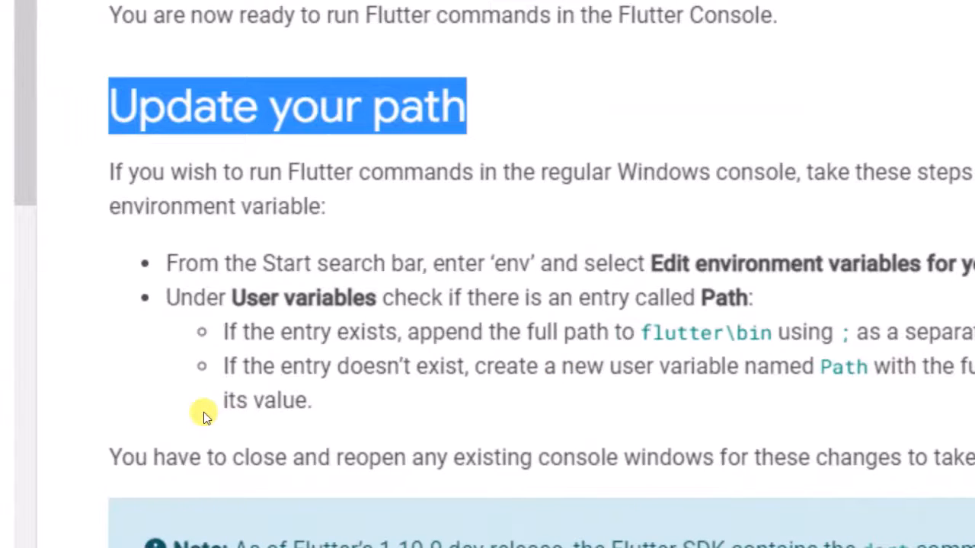
drag(242, 321, 365, 306)
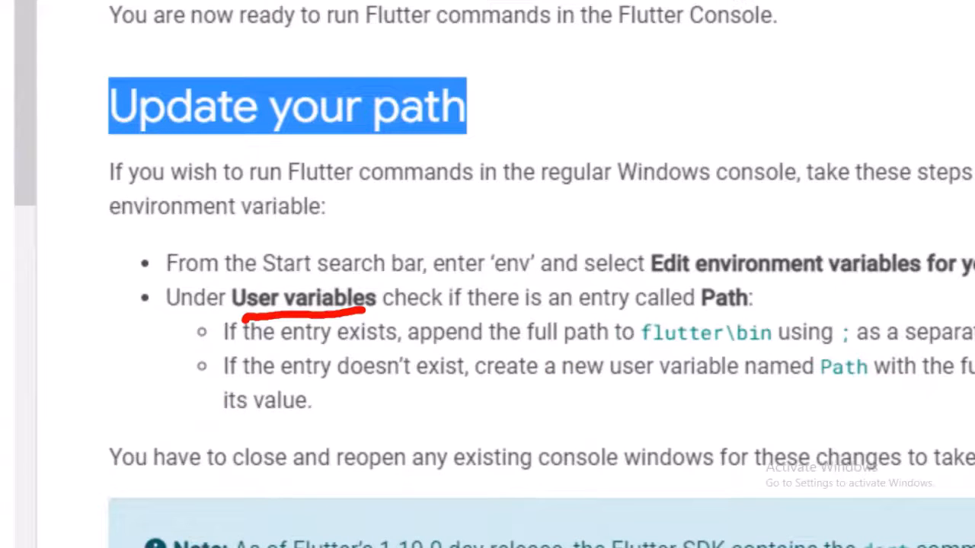
drag(636, 283, 953, 262)
mouse_move(702, 328)
mouse_down()
mouse_move(718, 325)
mouse_move(684, 303)
mouse_move(734, 321)
mouse_up()
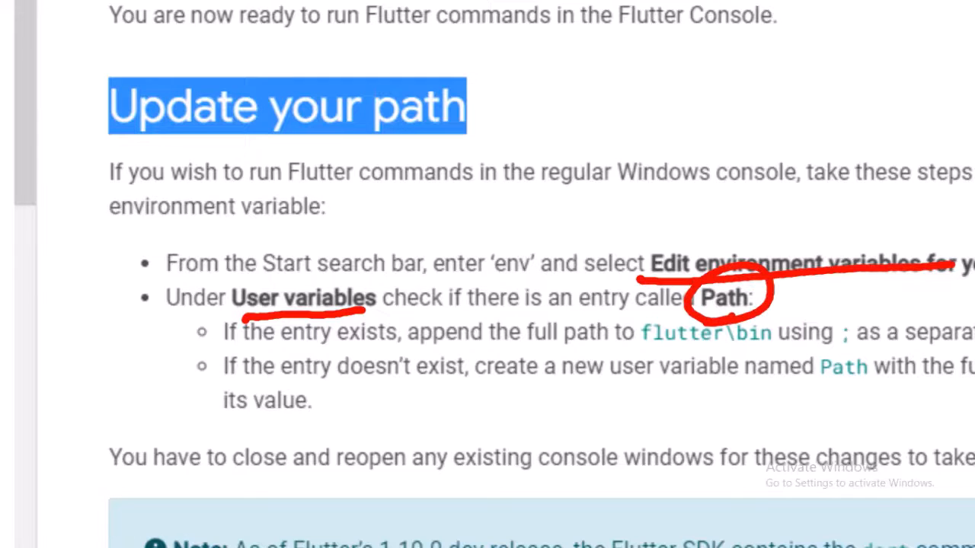
drag(640, 351, 765, 347)
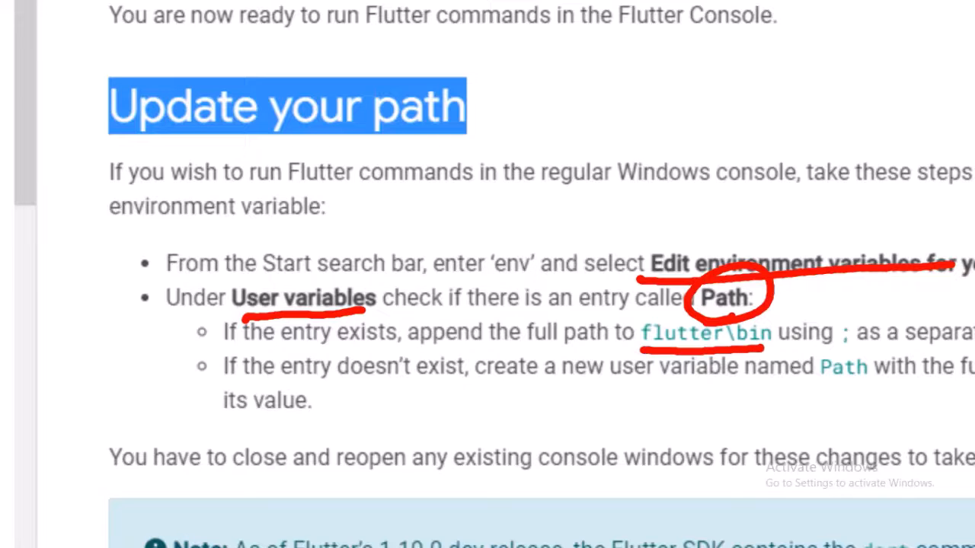
key(Escape)
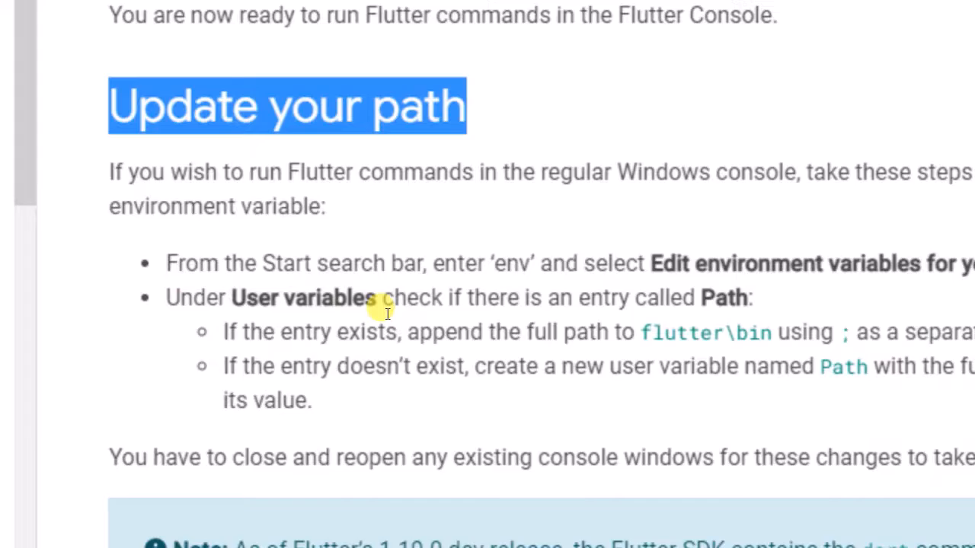
Step: Switch back to the Environment Variables dialog and try to create a user variable named Path with the value C:\src\flutter\bin
key(alt+Tab)
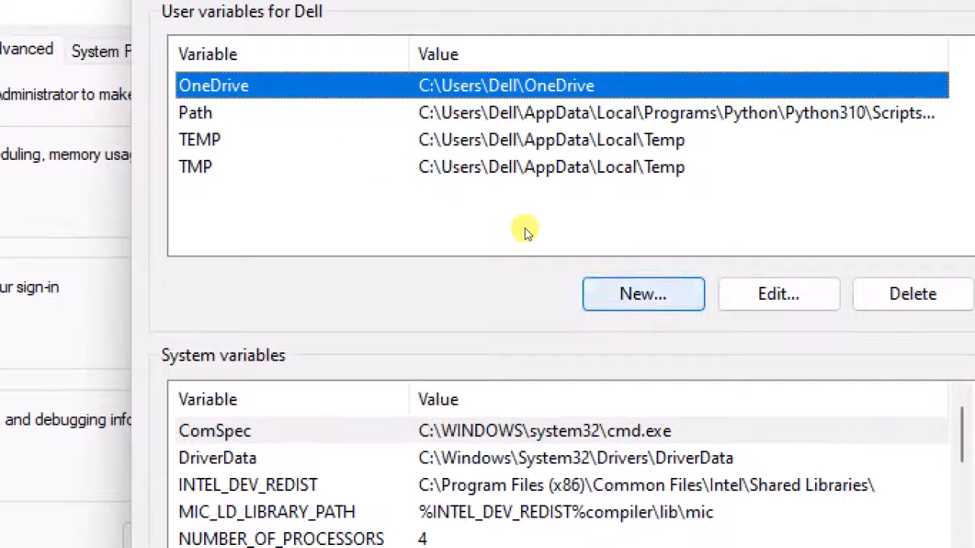
click(643, 294)
text(Patrh)
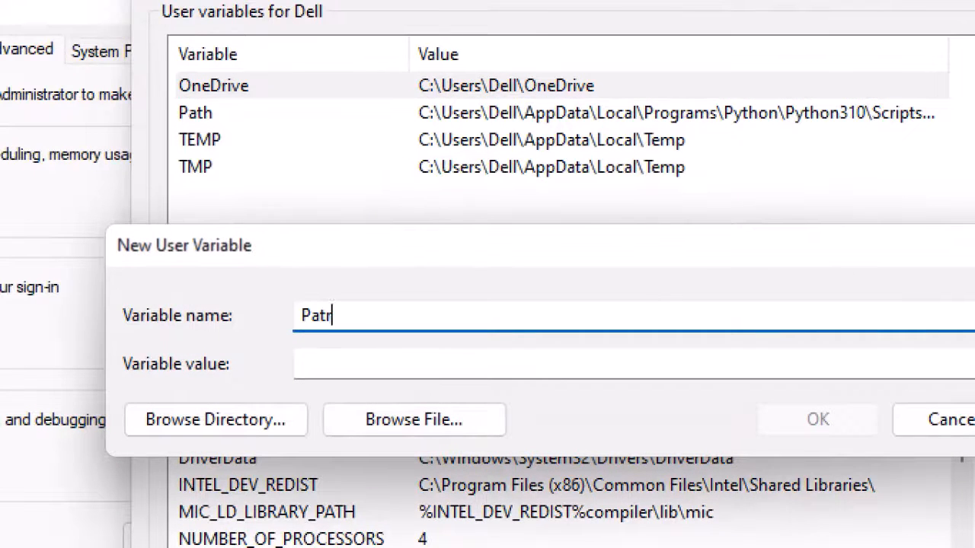
key(BackSpace)
key(BackSpace)
text(h)
key(Tab)
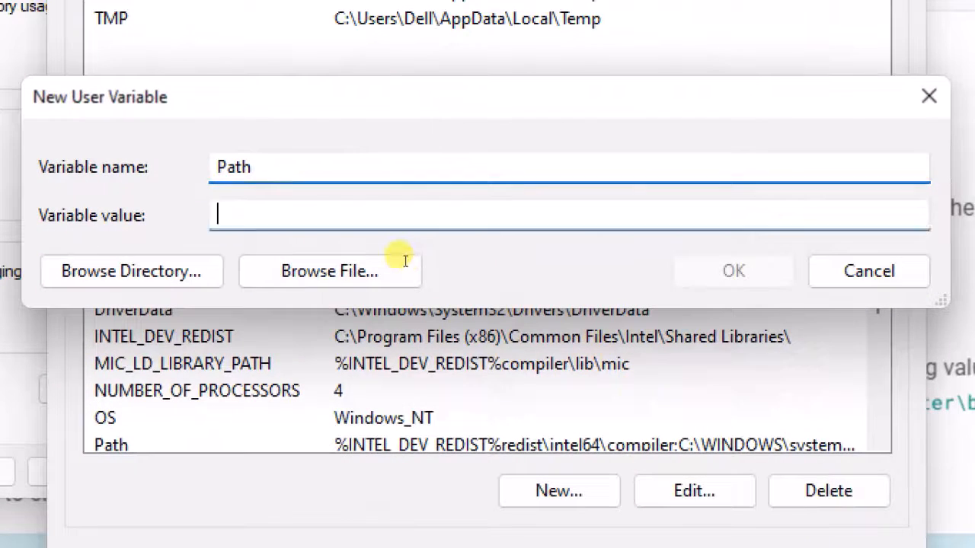
key(ctrl+v)
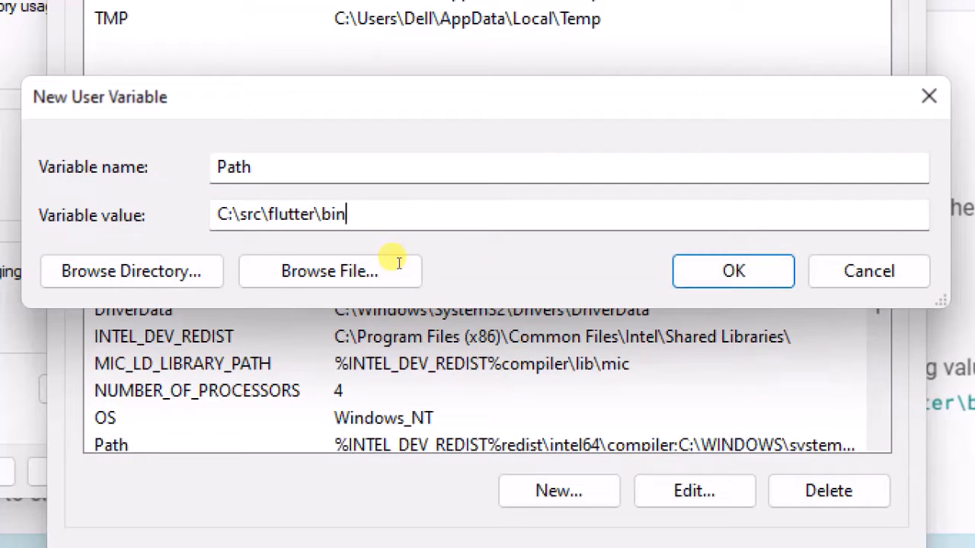
text(;)
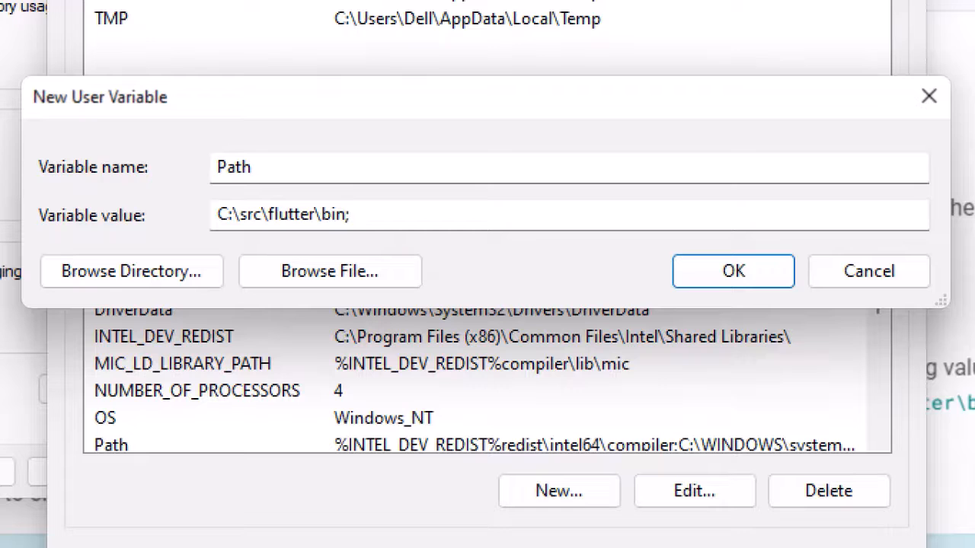
key(BackSpace)
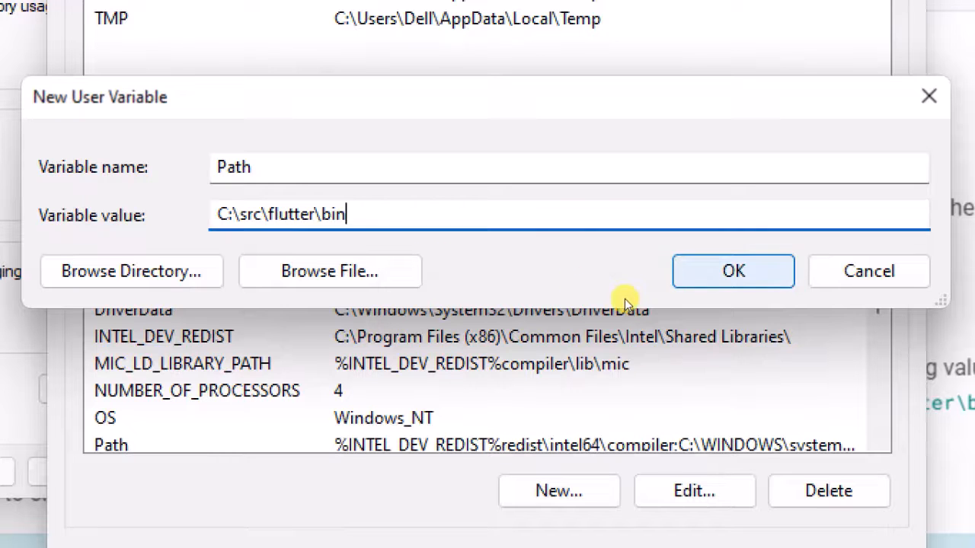
click(689, 279)
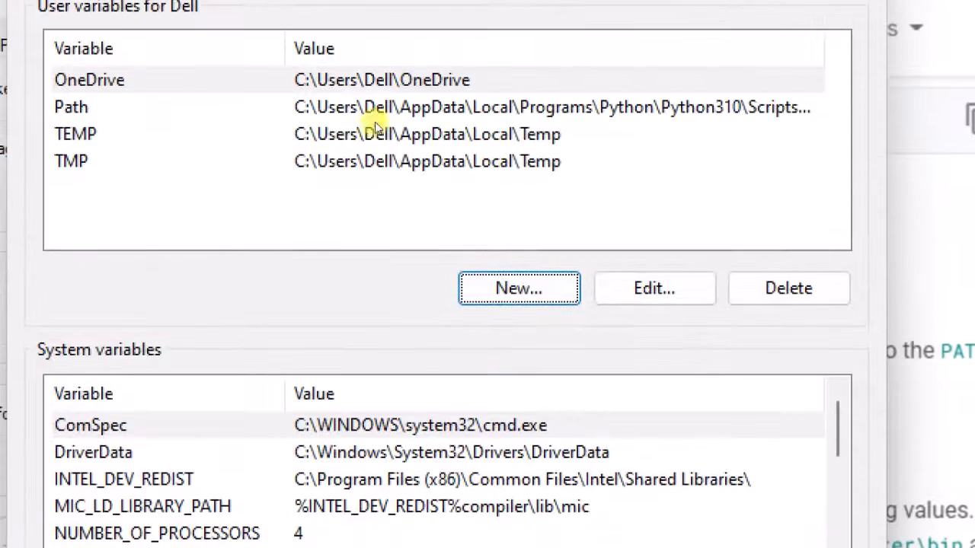
Step: Open the existing user Path variable, check its C:\src\flutter\bin entry, and confirm and close the environment variable dialogs
click(350, 124)
click(654, 303)
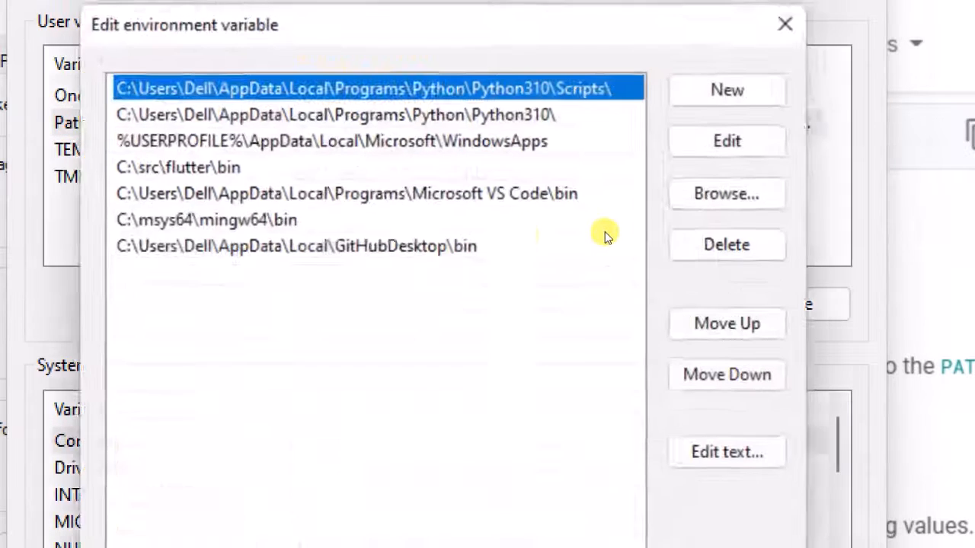
click(368, 162)
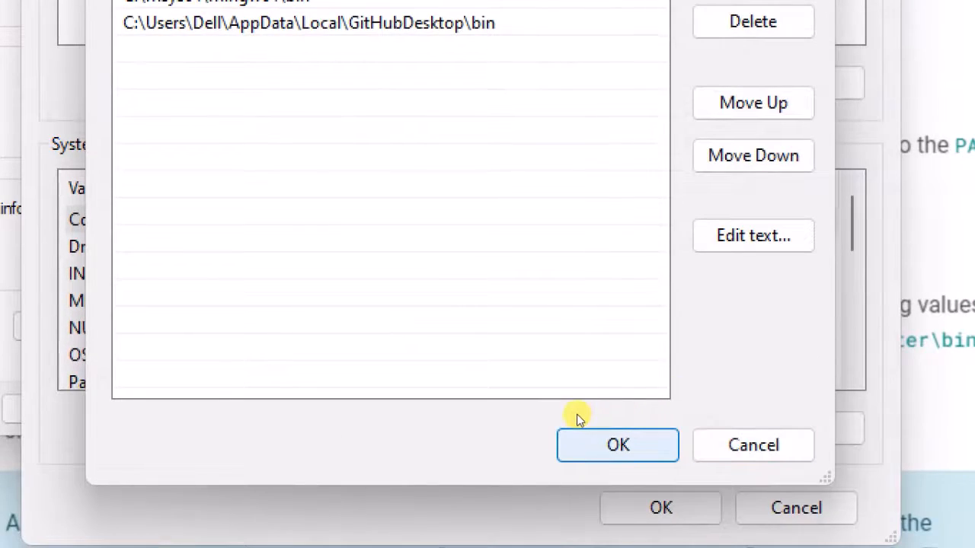
click(590, 437)
click(615, 504)
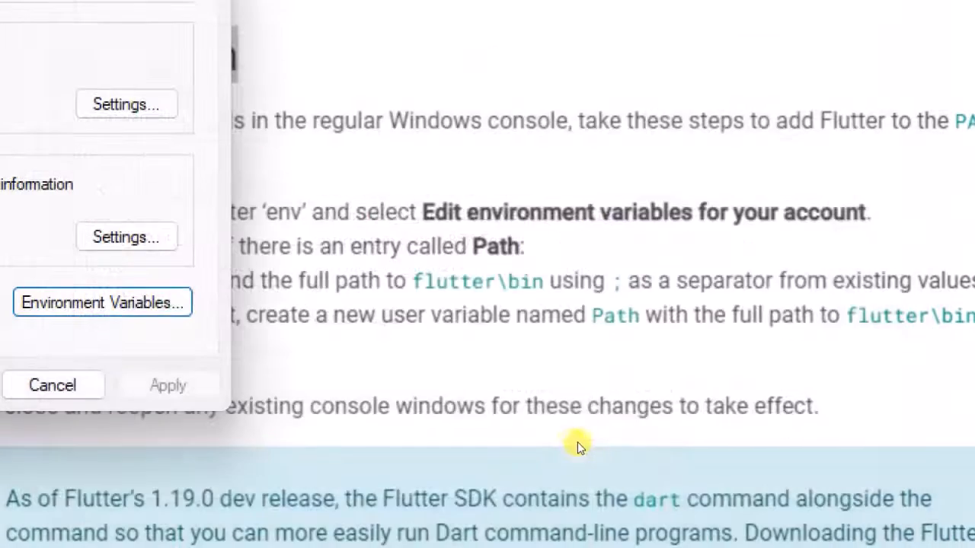
click(191, 386)
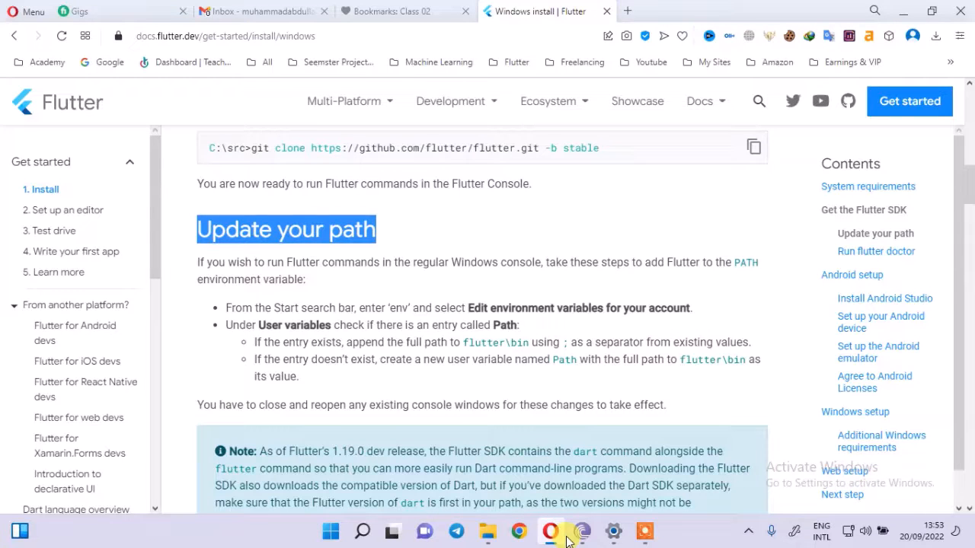
Step: Switch to File Explorer and open a Command Prompt in the C:\src\flutter\bin folder with cmd
click(486, 530)
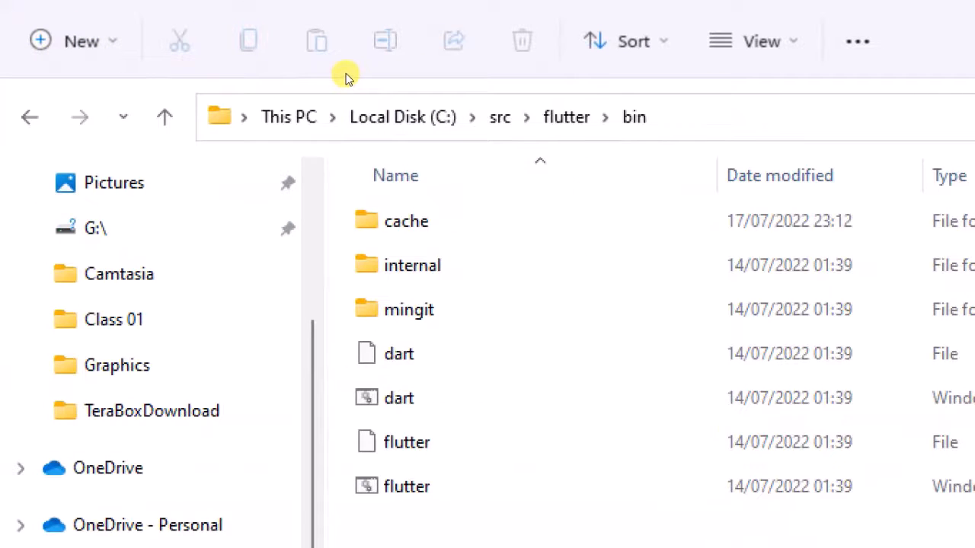
click(682, 111)
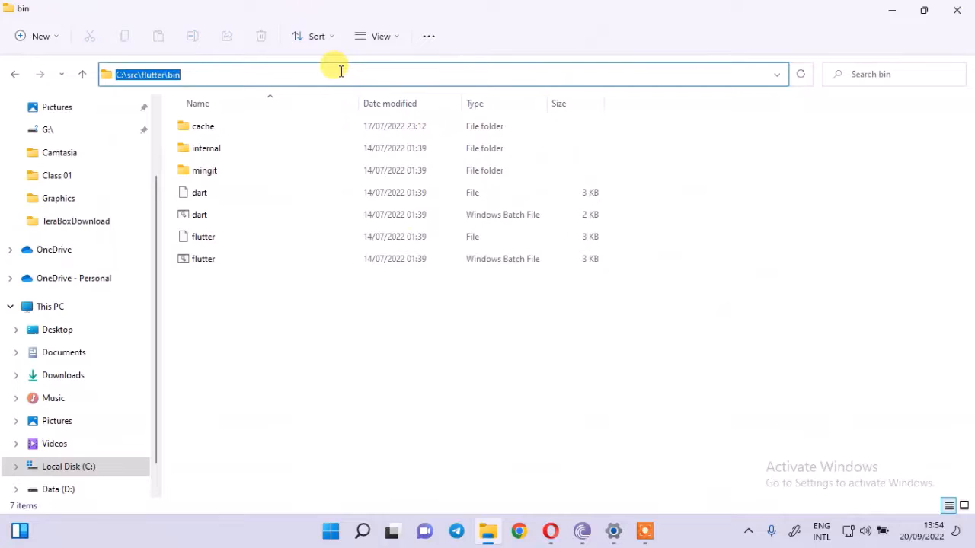
text(c)
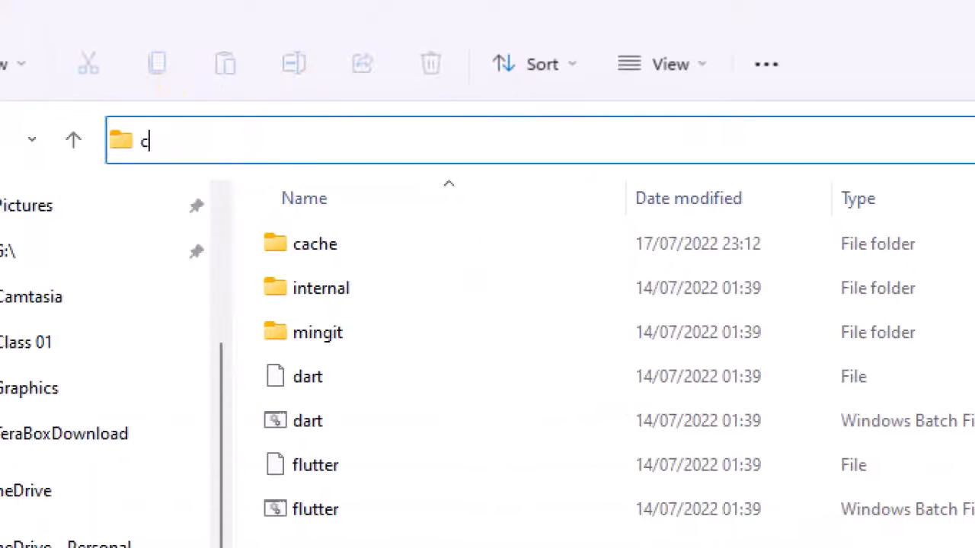
text(md)
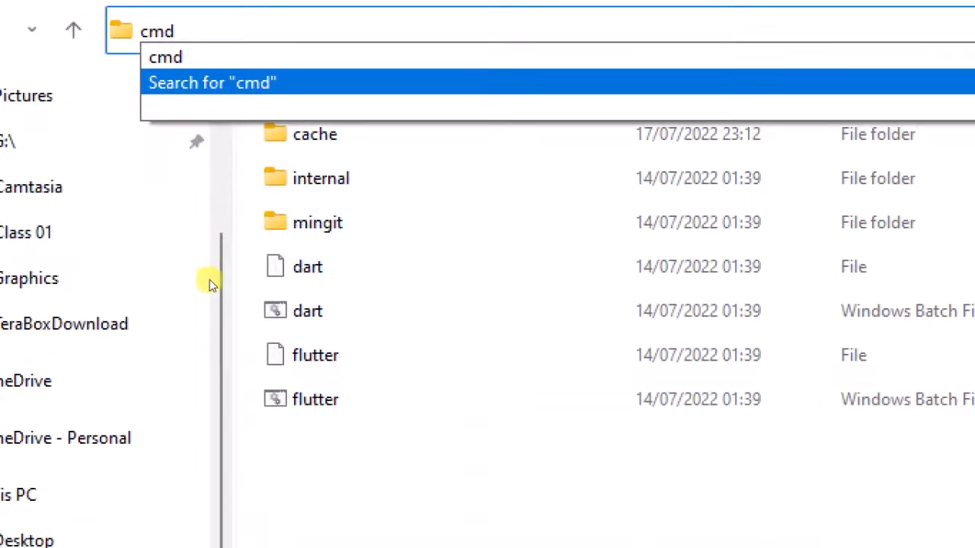
key(Return)
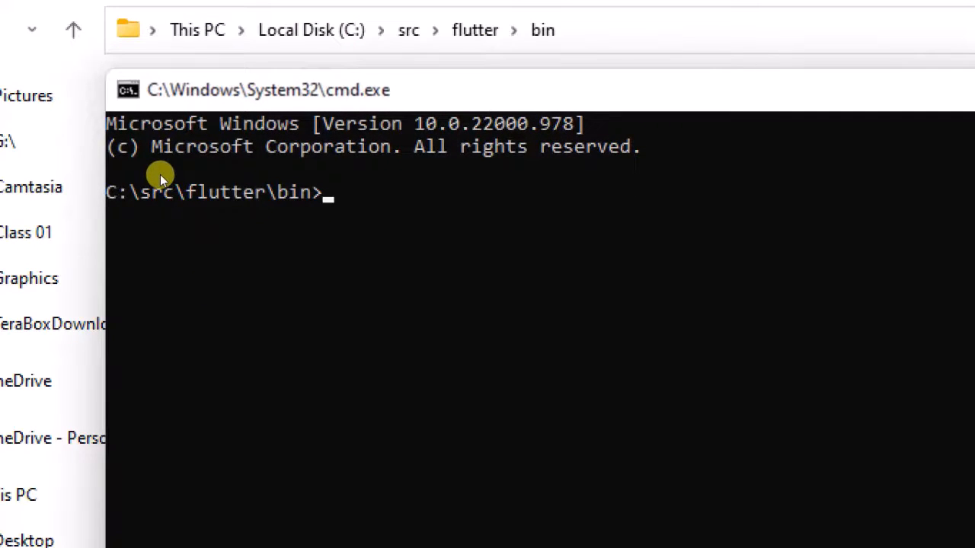
Step: Run the flutter command to check the installation, close the console and minimize File Explorer
drag(236, 192, 328, 214)
drag(158, 155, 111, 162)
click(214, 260)
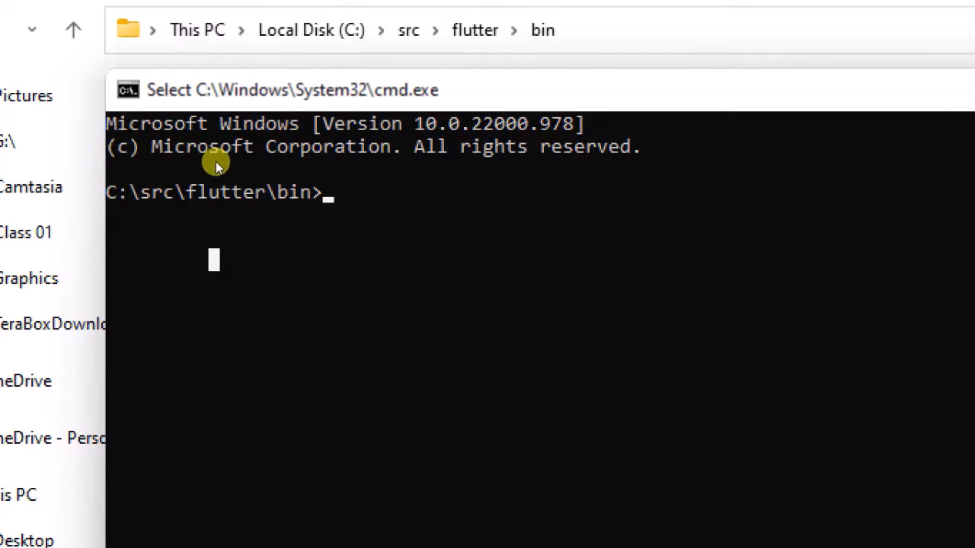
text(flutter)
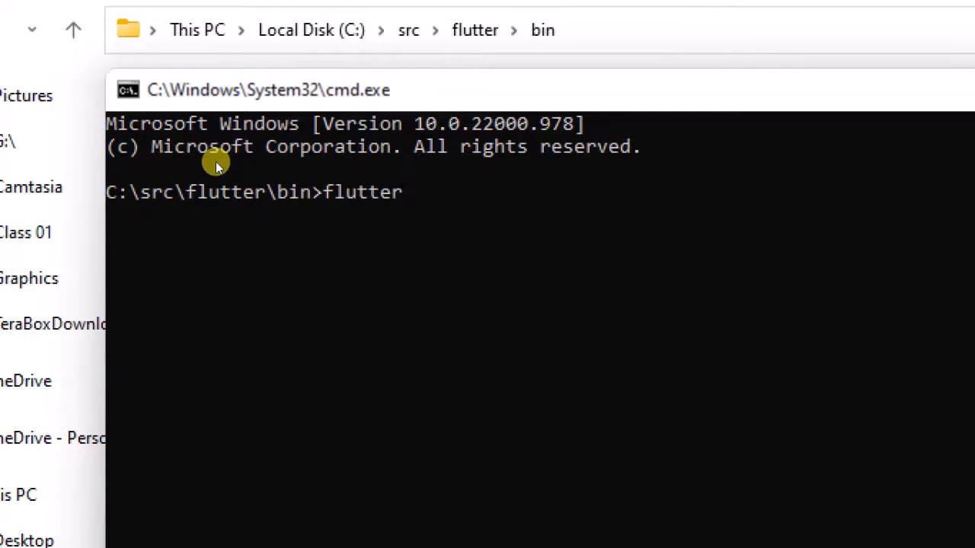
key(Return)
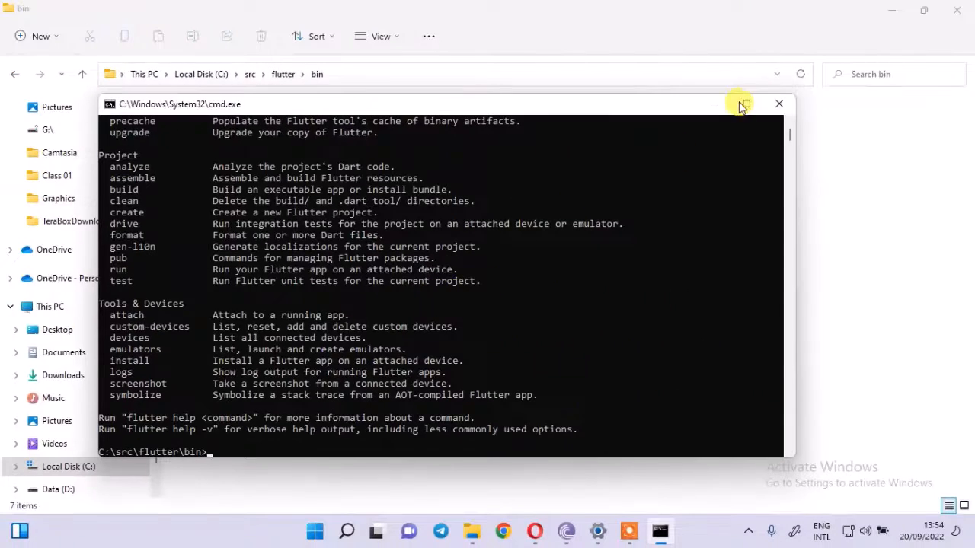
click(779, 104)
click(903, 9)
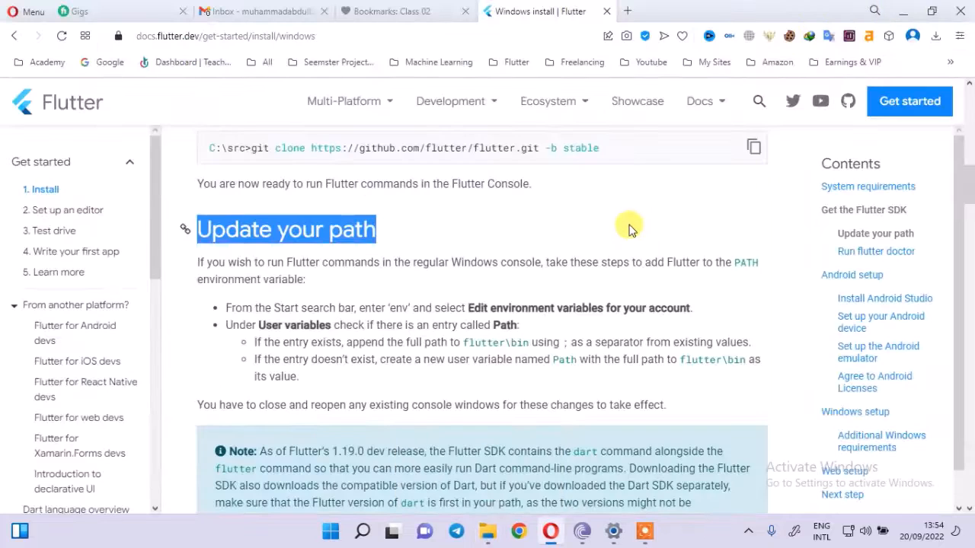
Step: Examine the Run flutter doctor section of the Windows install page, including its console command and example output
scroll(629, 228, down, 7)
scroll(631, 238, down, 5)
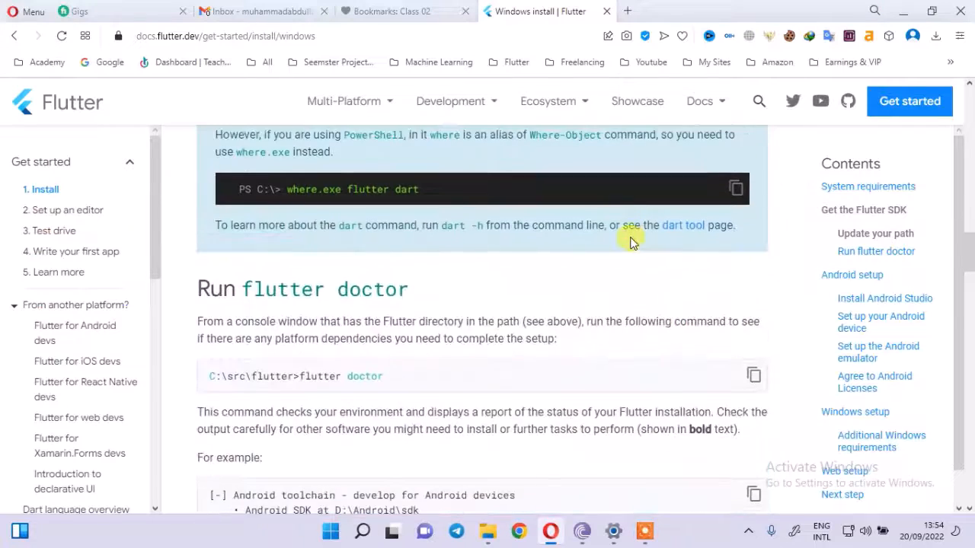
drag(243, 147, 448, 153)
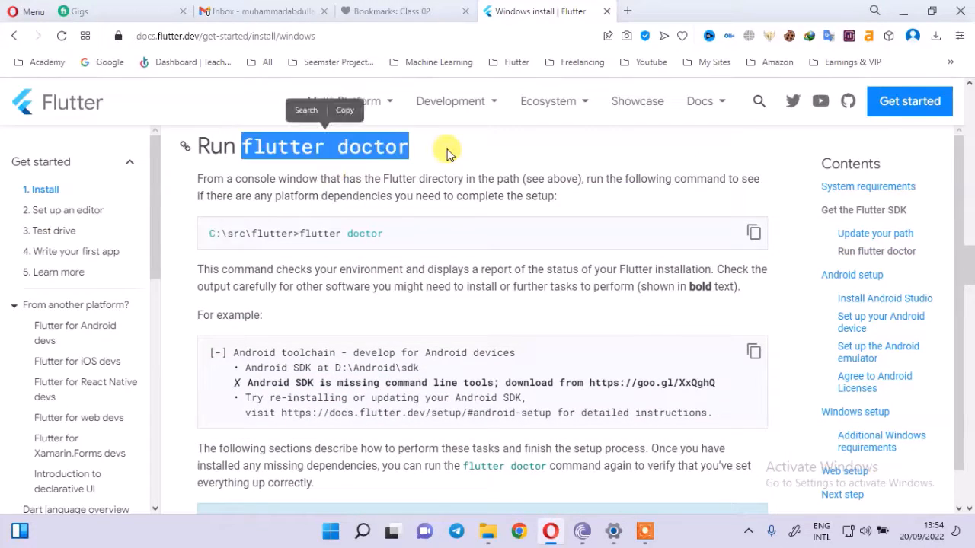
click(447, 152)
scroll(447, 159, down, 3)
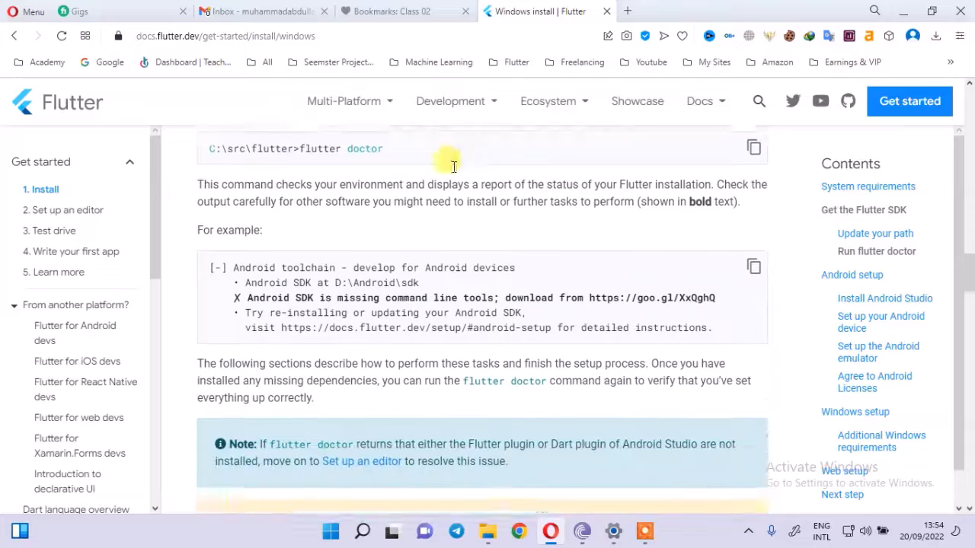
scroll(459, 215, down, 2)
scroll(460, 218, up, 6)
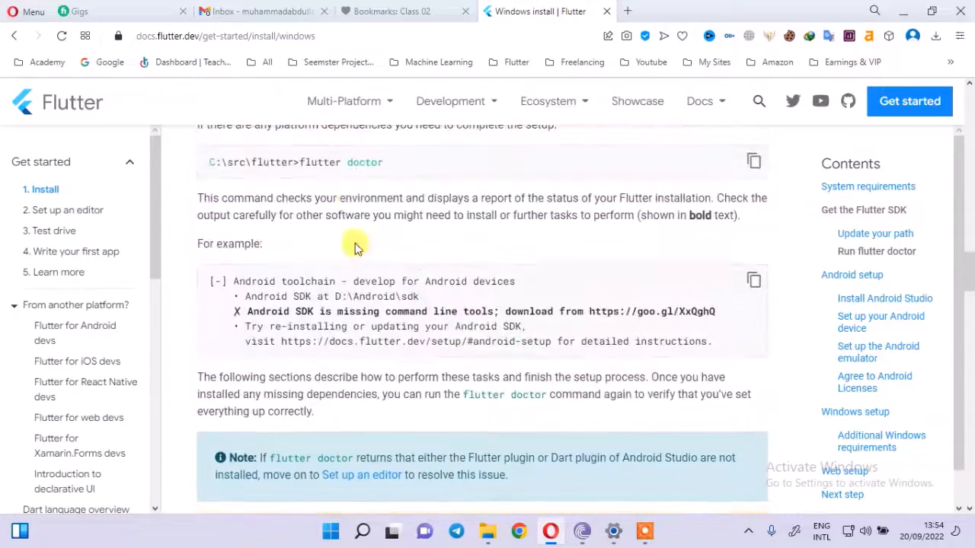
scroll(355, 211, up, 1)
double_click(322, 281)
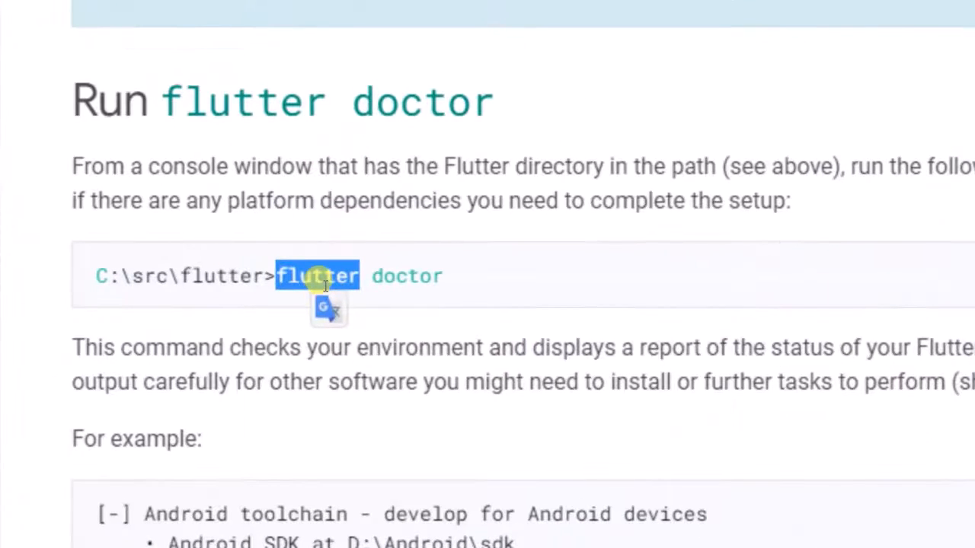
drag(119, 275, 364, 277)
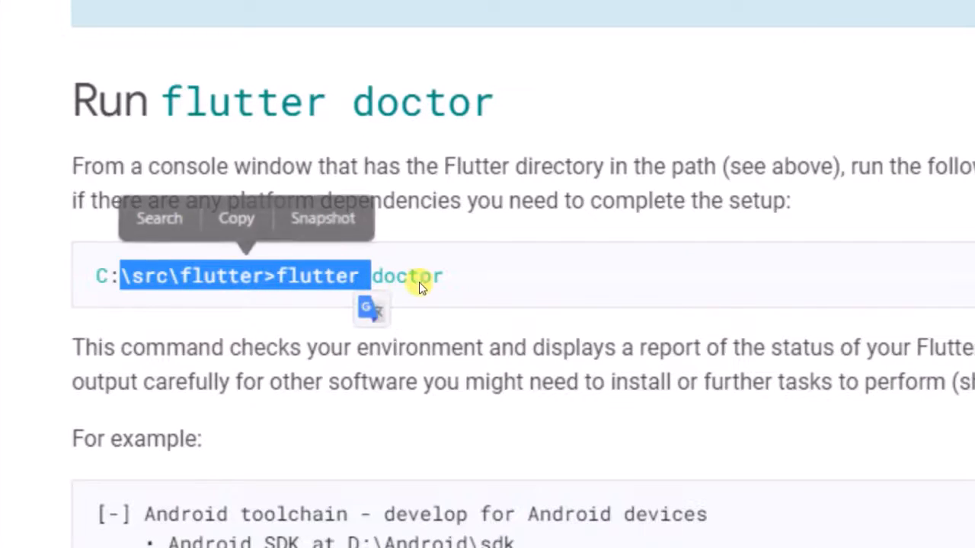
click(441, 284)
Step: Look at the Android setup section and open the Set up an editor page of the Flutter docs
scroll(441, 283, down, 15)
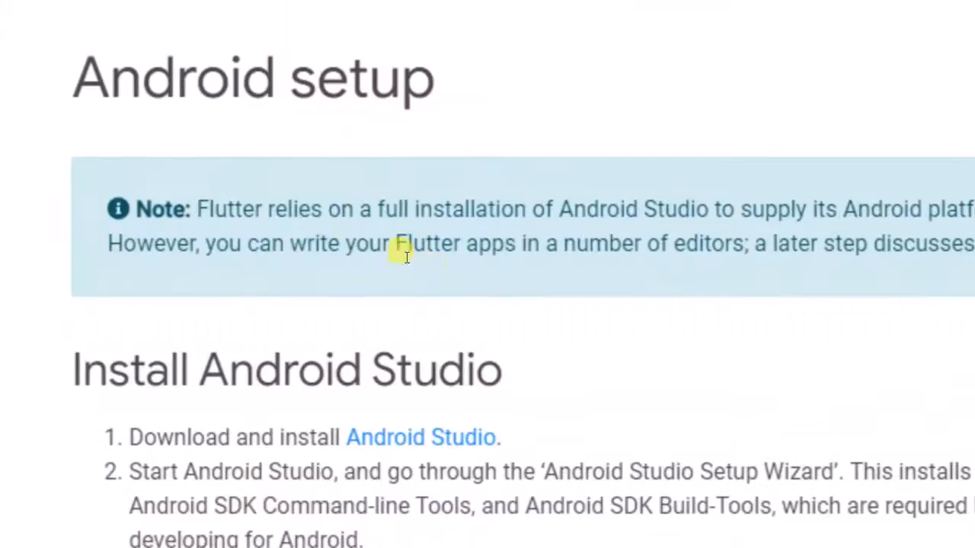
drag(108, 80, 513, 208)
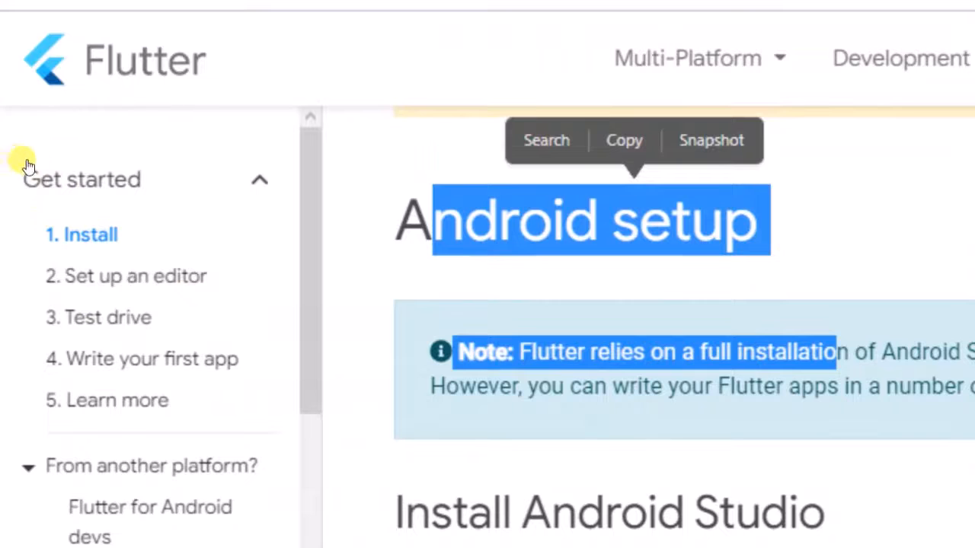
click(134, 167)
click(131, 164)
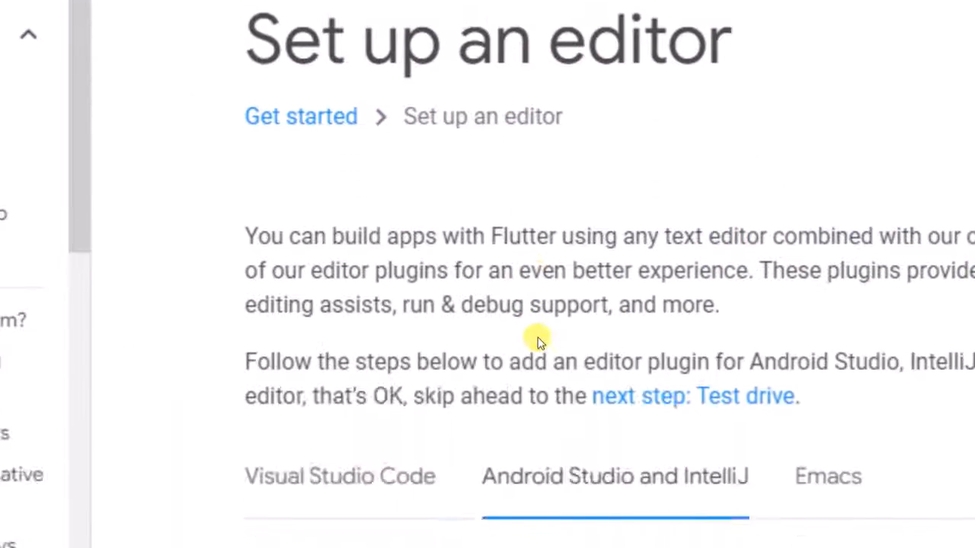
Step: Compare the Visual Studio Code, Android Studio and IntelliJ, and Emacs instructions, ending on the Install Android Studio section
click(400, 514)
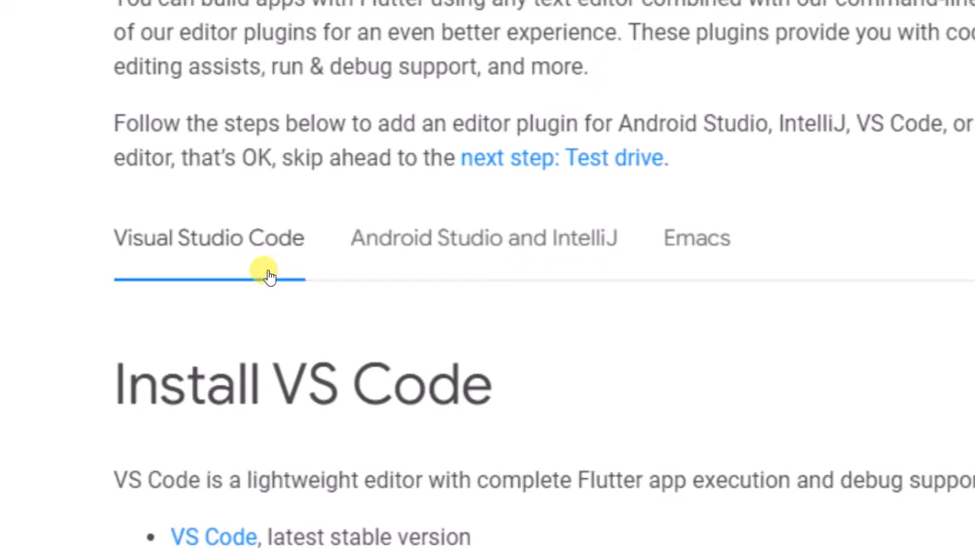
click(386, 279)
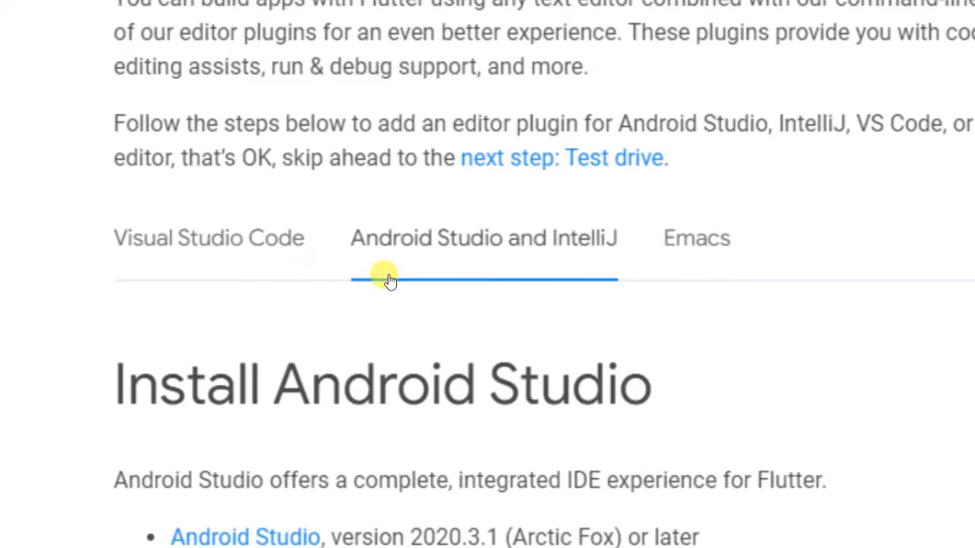
click(536, 274)
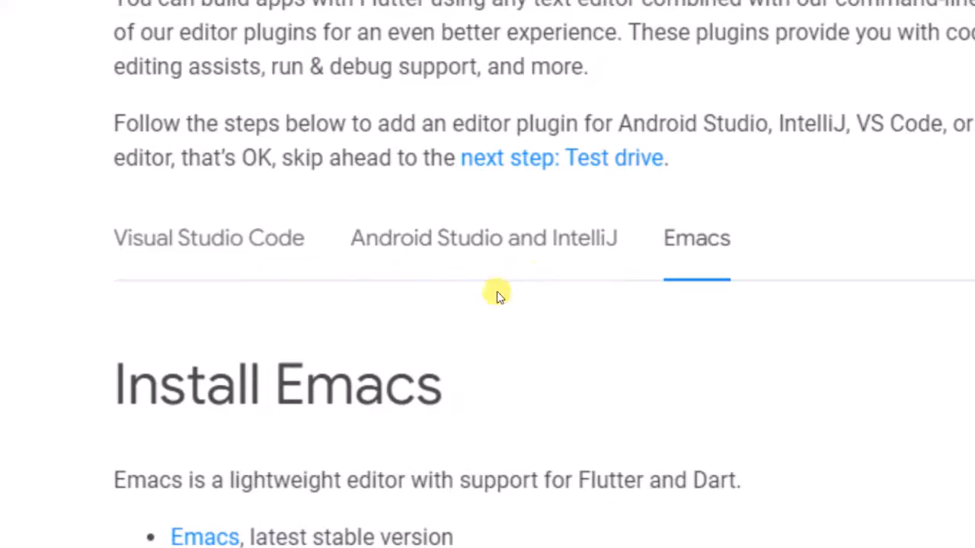
click(451, 279)
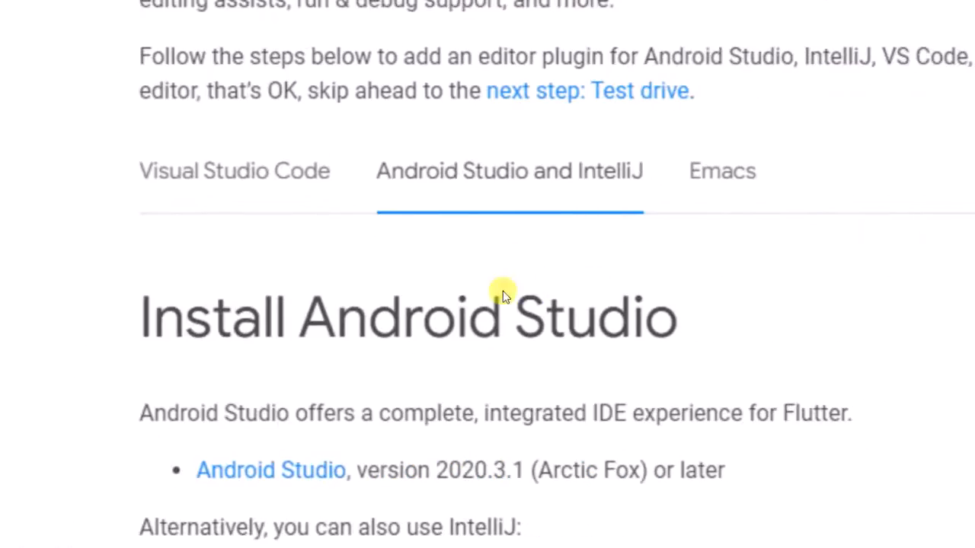
scroll(839, 291, down, 3)
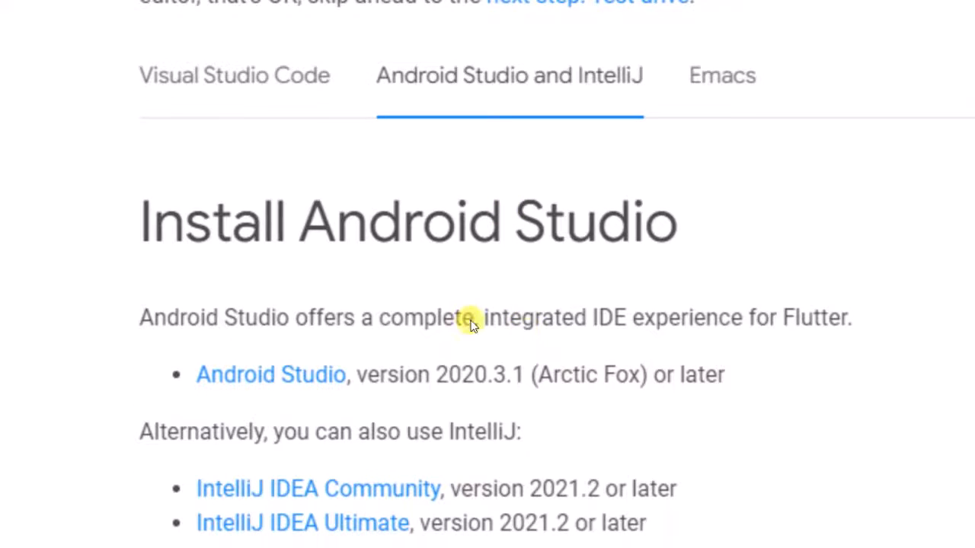
scroll(457, 335, down, 1)
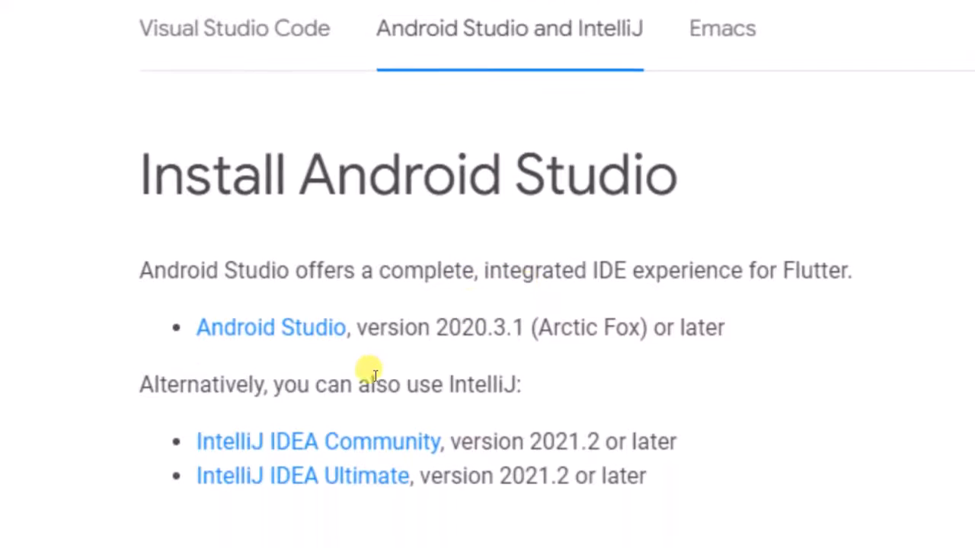
Step: Open the Android Studio download page from the editor instructions and bring it into view
click(309, 345)
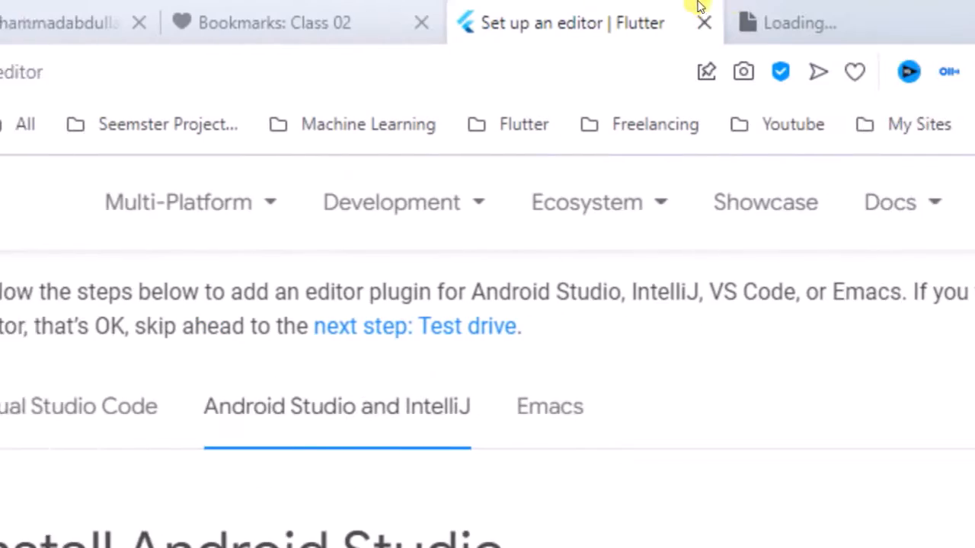
click(558, 6)
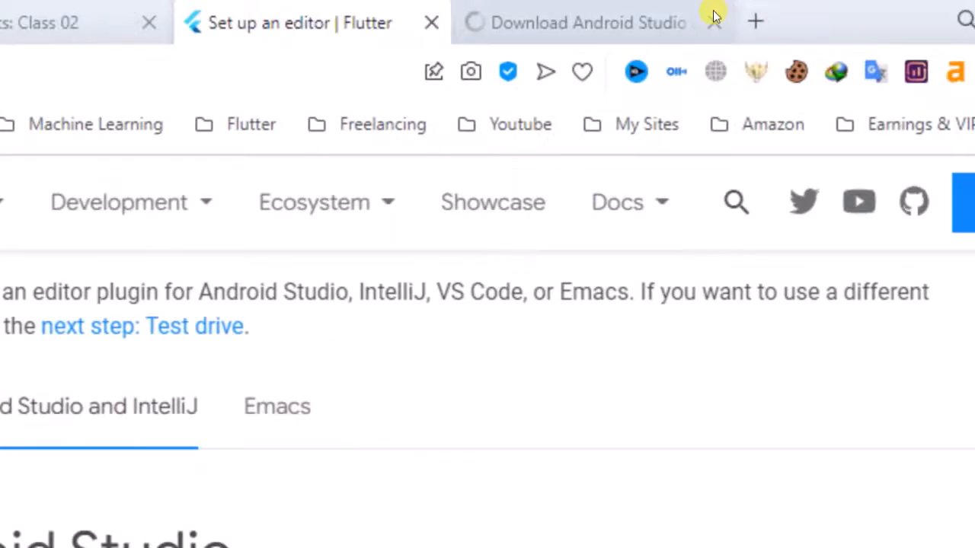
click(689, 21)
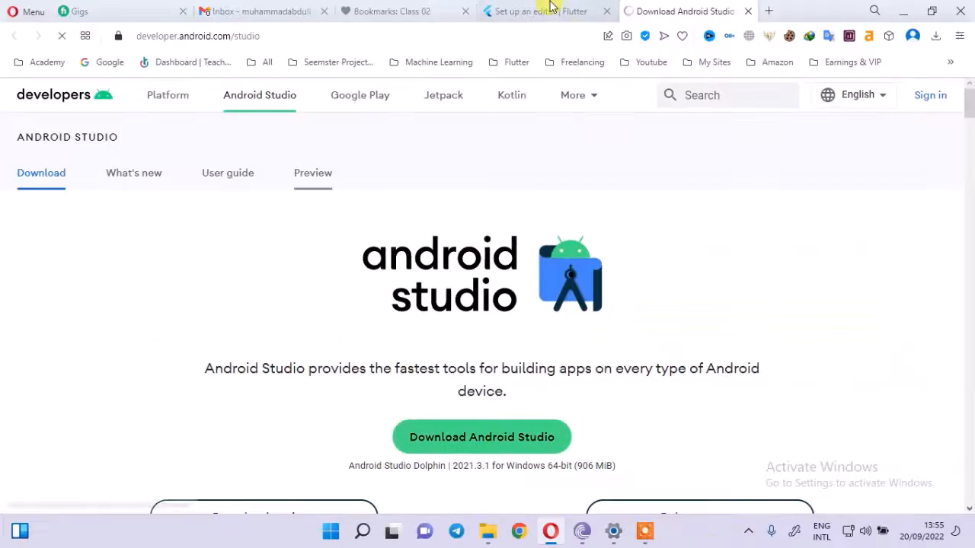
Step: Return to the Set up an editor page and review the Flutter and Dart plugin installation instructions
click(552, 7)
scroll(472, 446, down, 3)
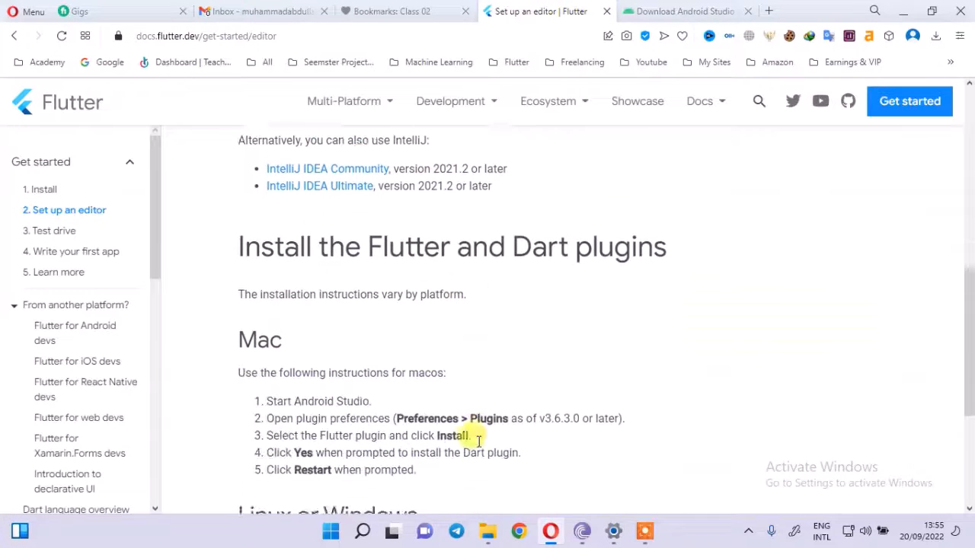
scroll(478, 441, down, 1)
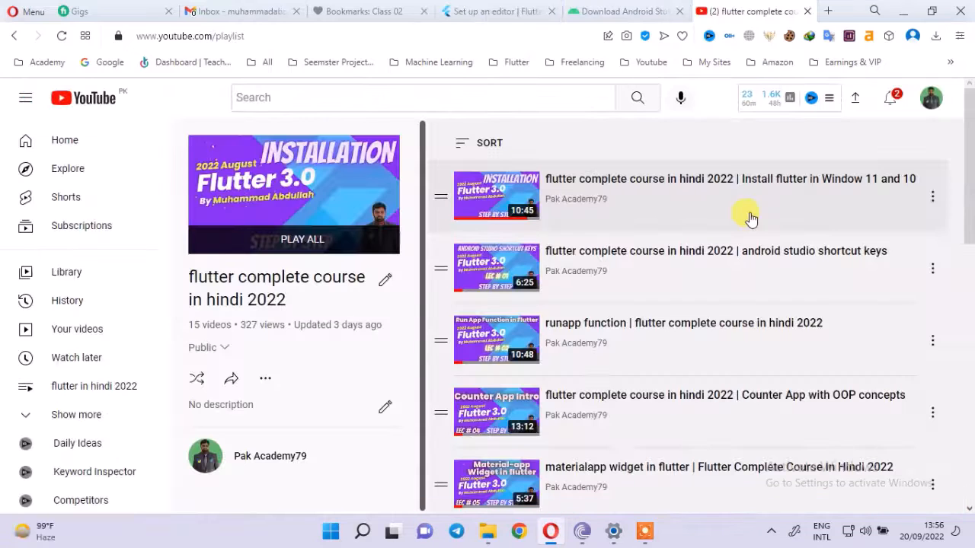
Step: Play the playlist video on installing Flutter in Windows 11 and 10, mute it and skip ahead to the Android Studio setup
click(651, 183)
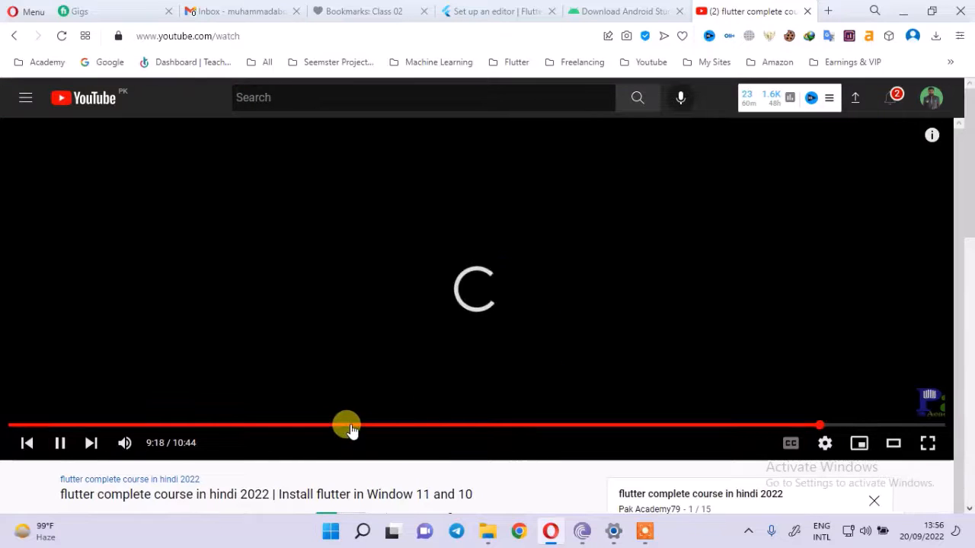
click(349, 427)
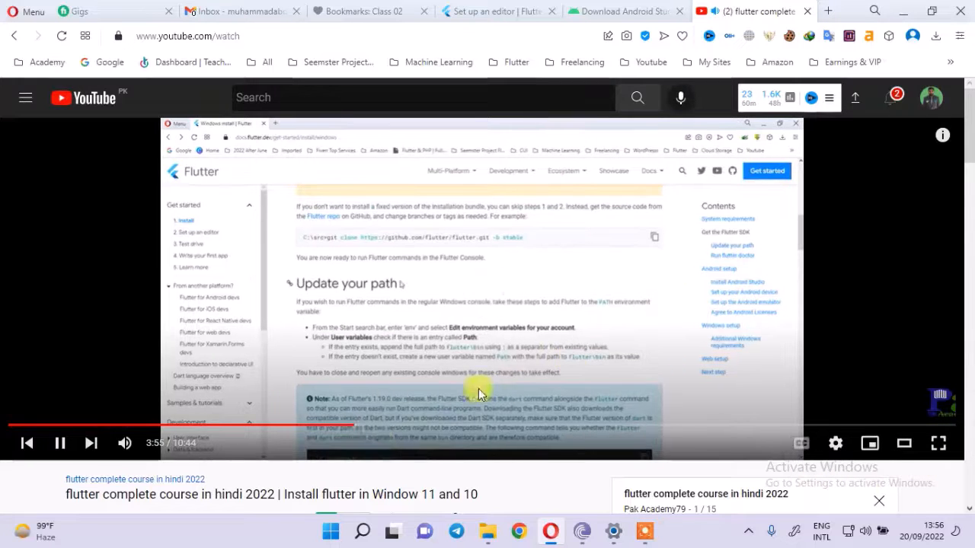
click(389, 426)
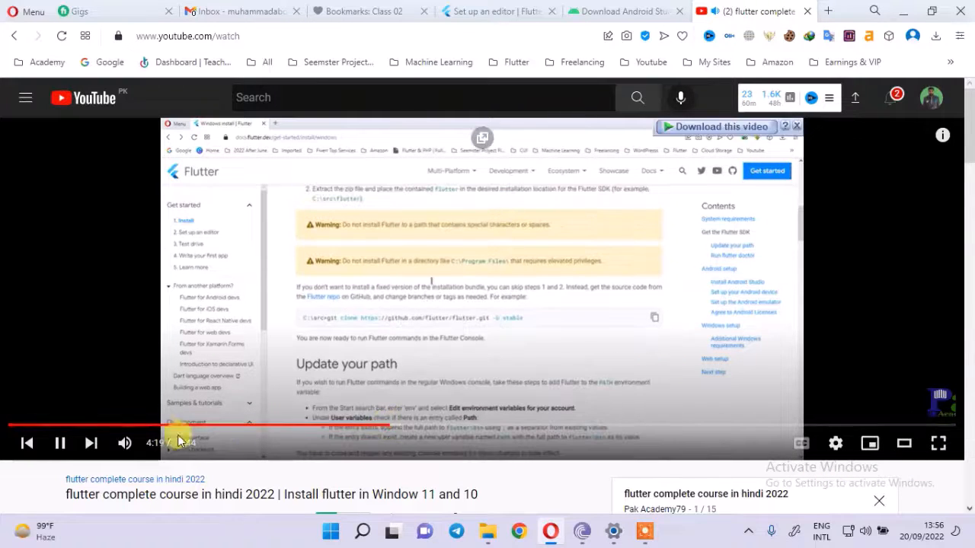
click(124, 443)
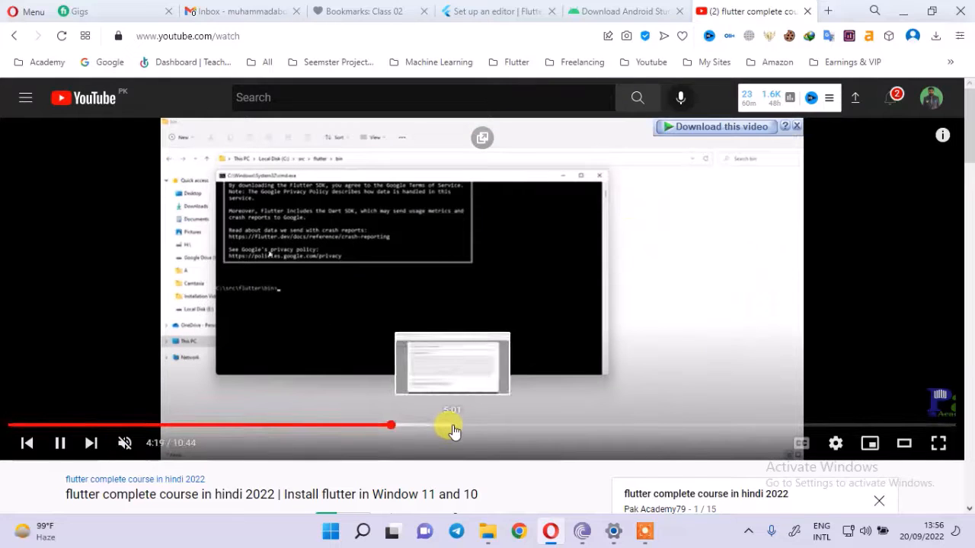
click(453, 428)
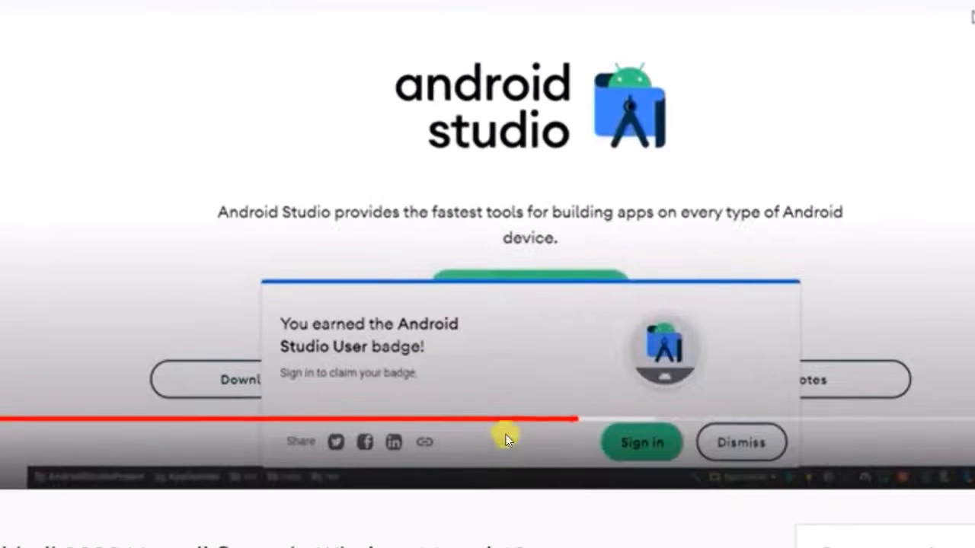
click(513, 425)
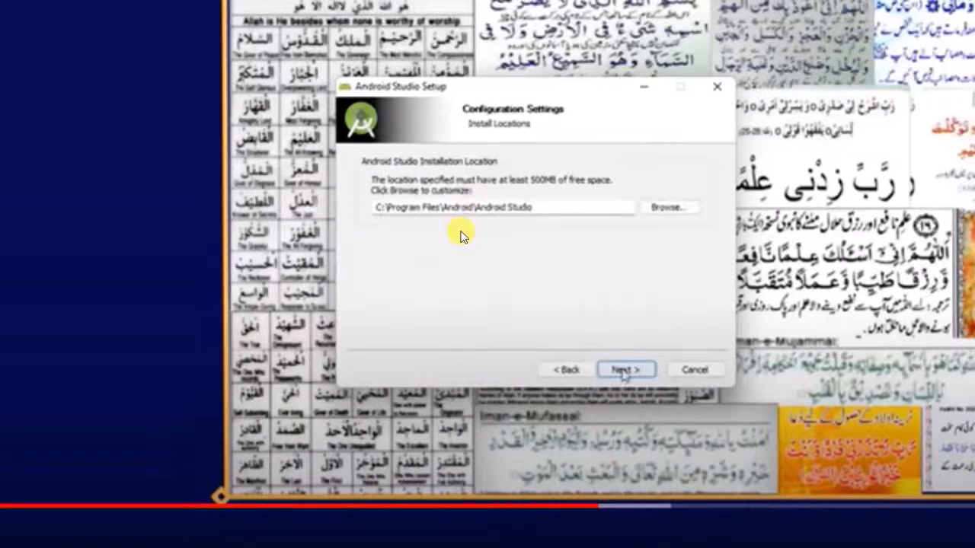
Step: Follow the video's Android Studio installer from the install location through file extraction to the Import Android Studio Settings choice, pausing and skipping ahead as needed
click(463, 238)
click(529, 344)
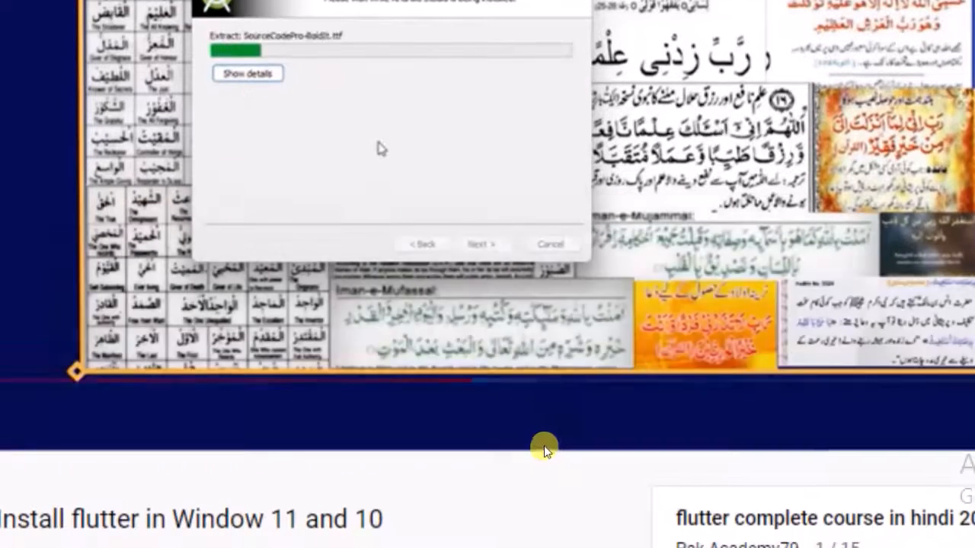
click(537, 427)
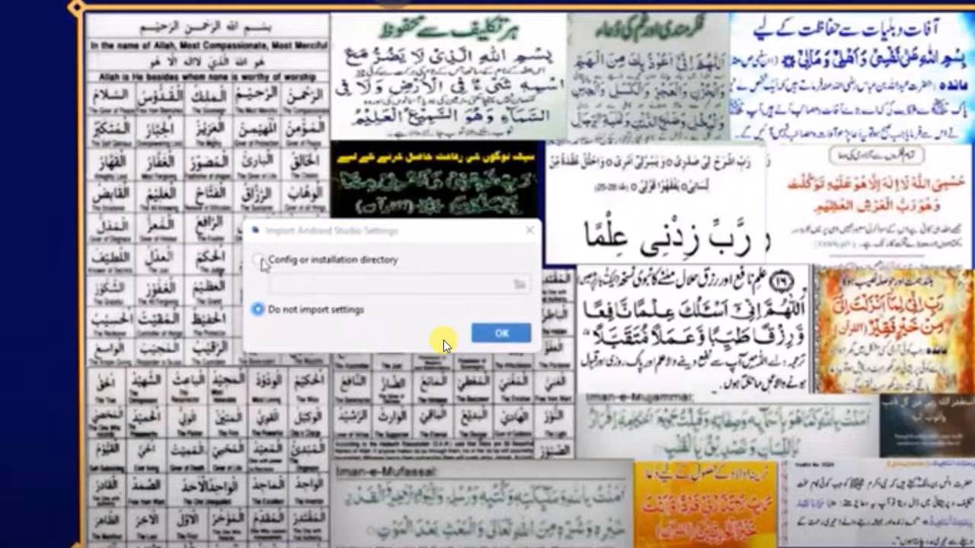
click(449, 299)
Step: Rewind the video slightly to the Android Studio splash screen, pause there, and resume through the setup wizard to the License Agreement
scroll(571, 380, down, 2)
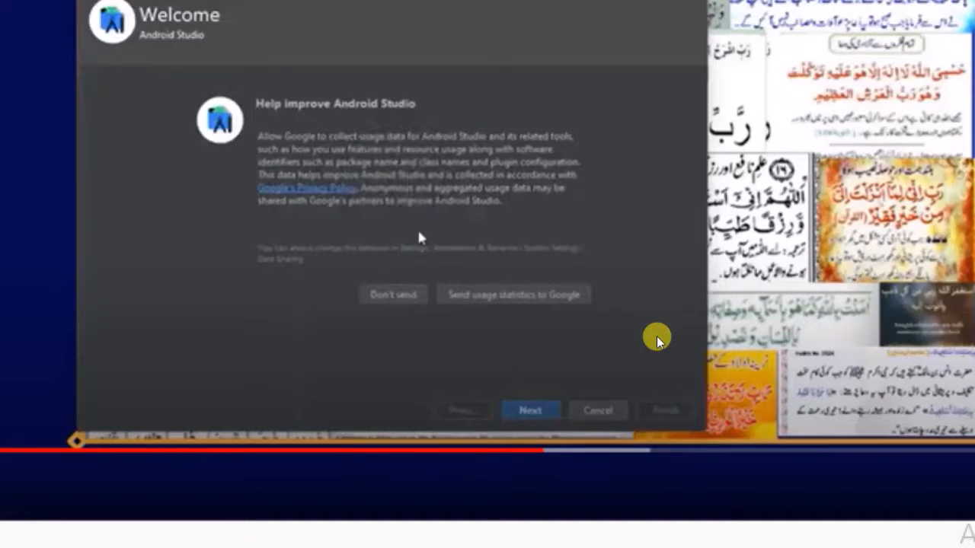
key(Left)
key(space)
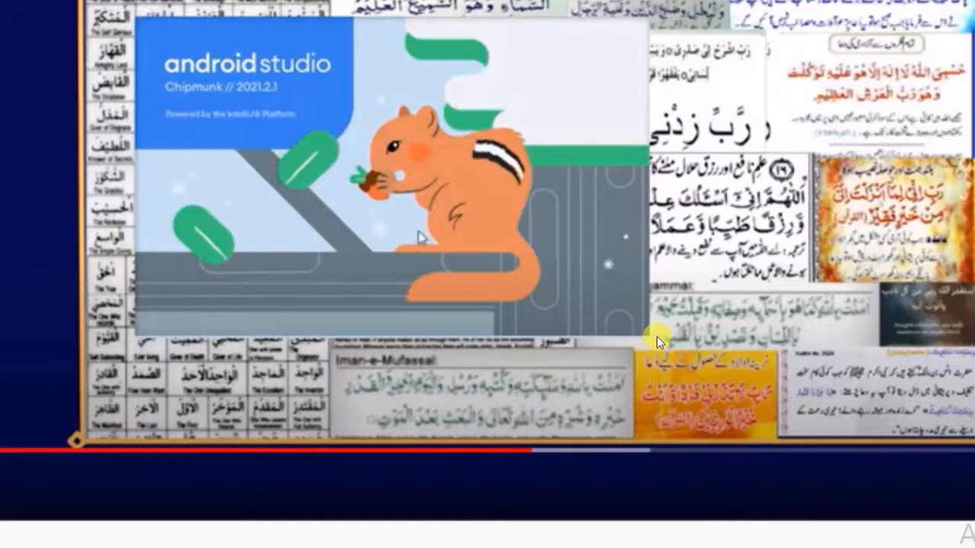
key(space)
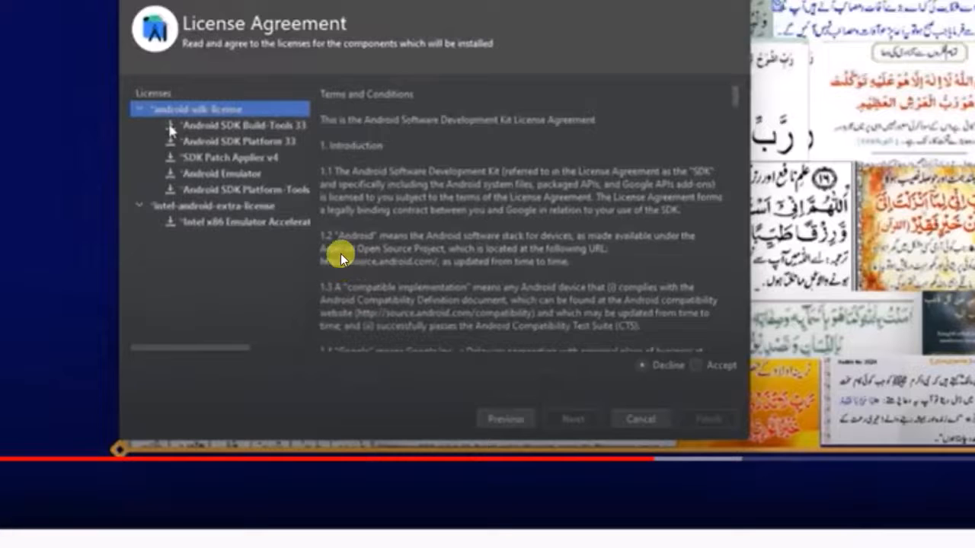
Step: Review the video's SDK component download and Flutter plugin installation, skipping ahead to the welcome screen offering New Flutter Project
click(615, 380)
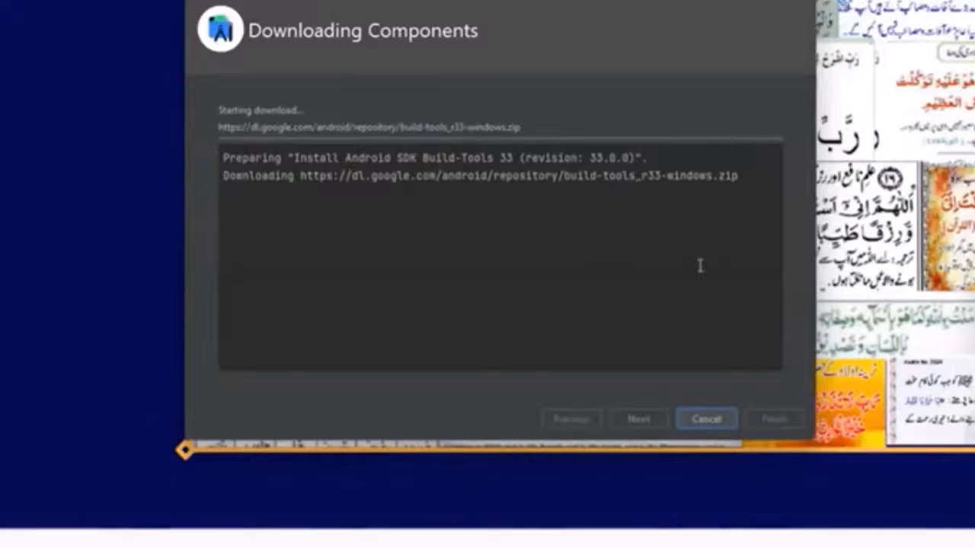
click(799, 458)
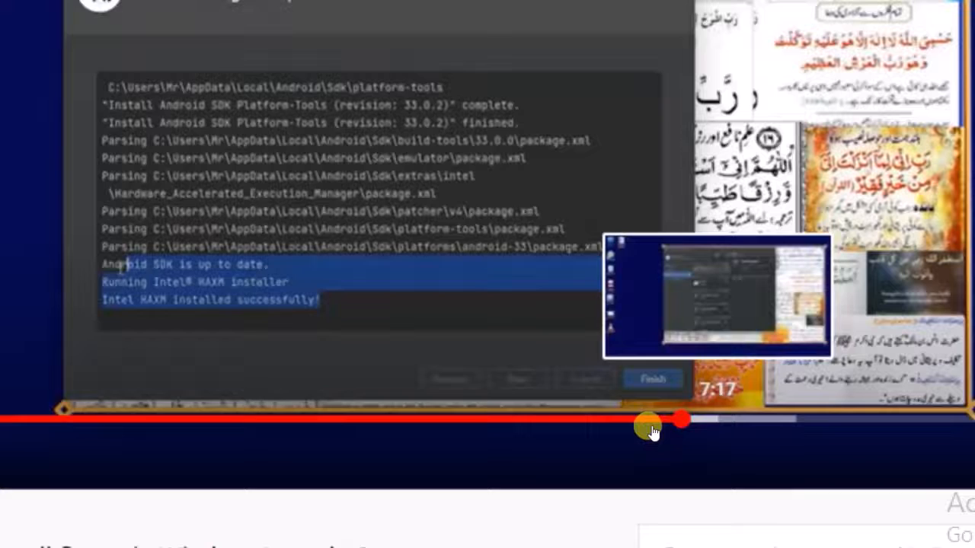
click(779, 459)
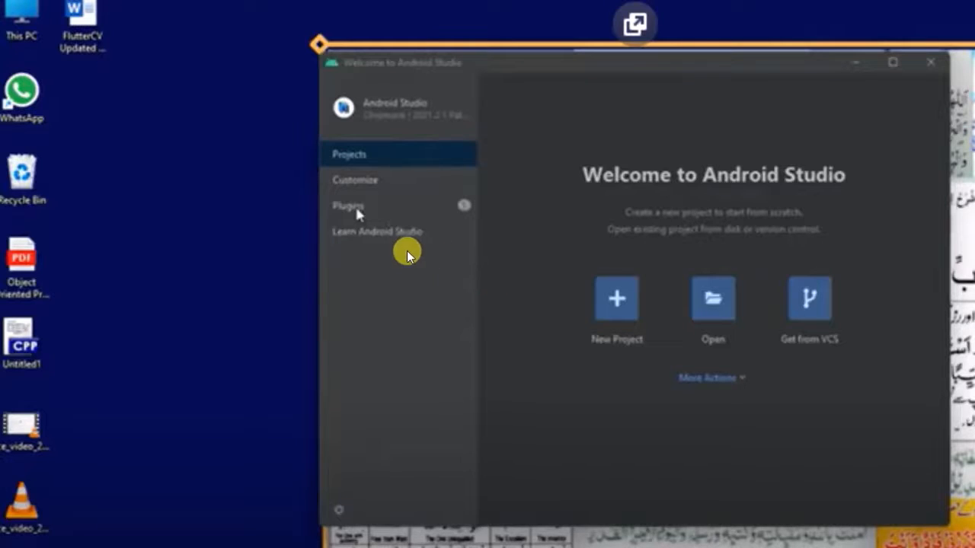
click(443, 262)
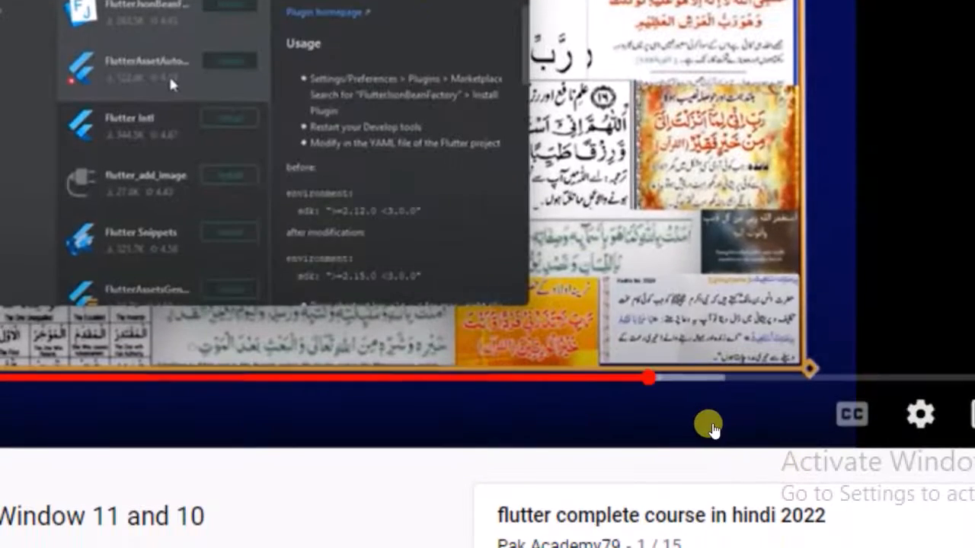
click(700, 424)
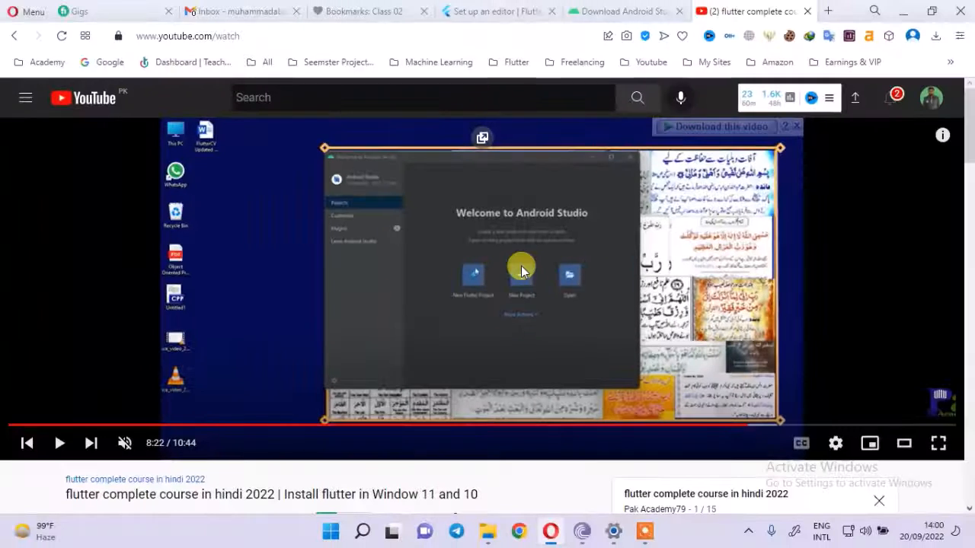
Step: Search Windows for "android", launch the Android Studio app and minimize the browser
click(363, 531)
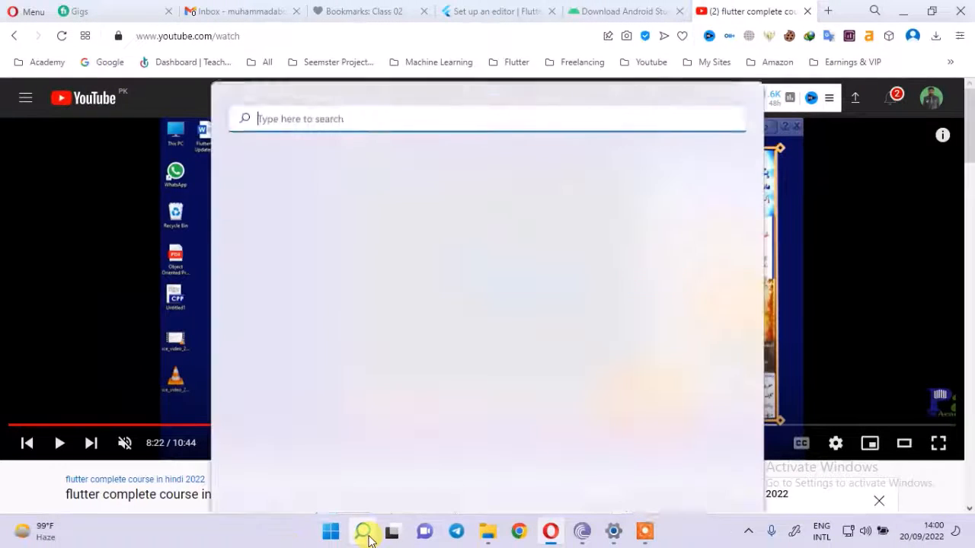
text(android)
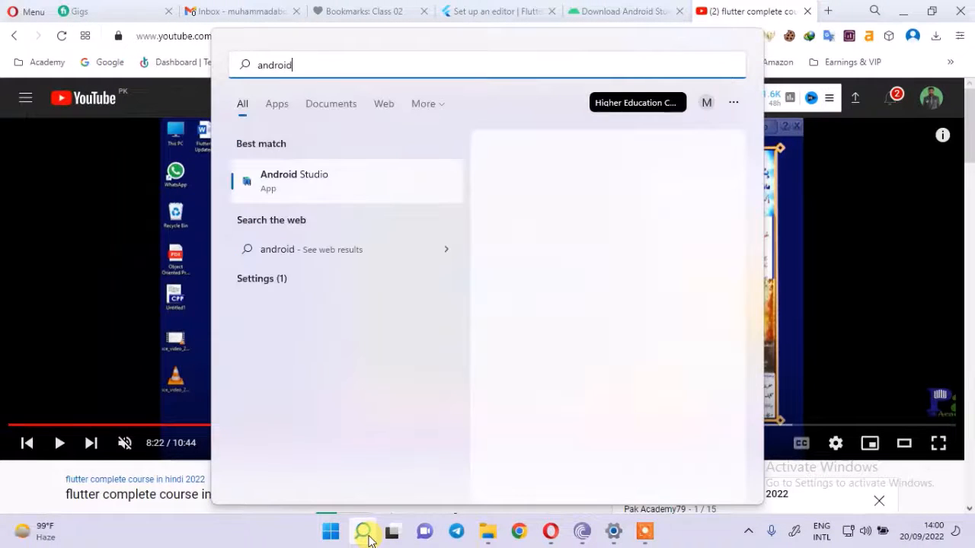
key(Return)
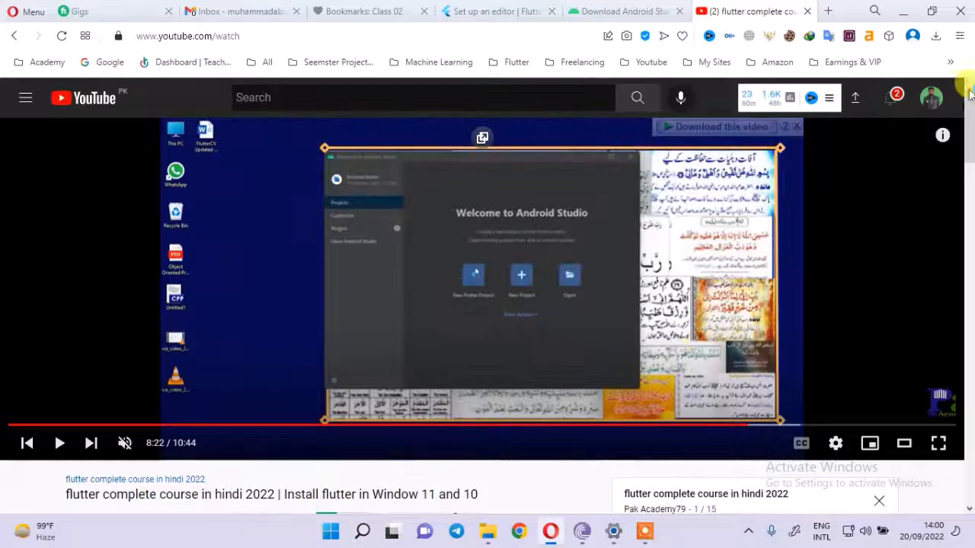
click(903, 10)
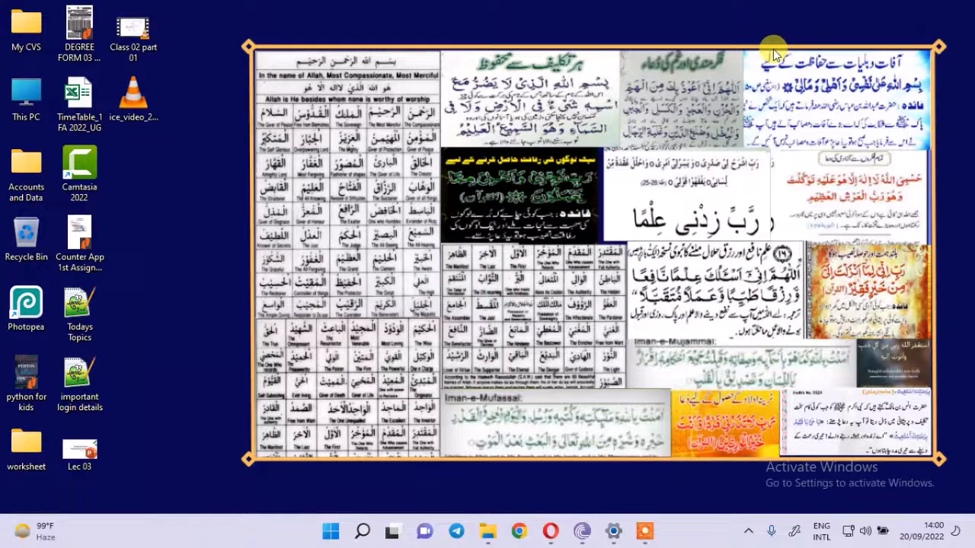